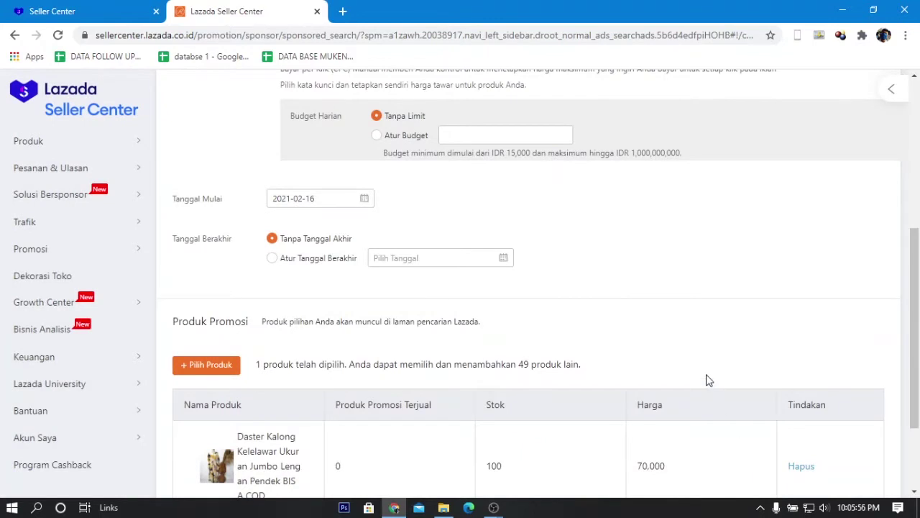
Continue the sponsored search campaign with the chosen product and view its recommended keywords and bids
scroll(707, 379, down, 2)
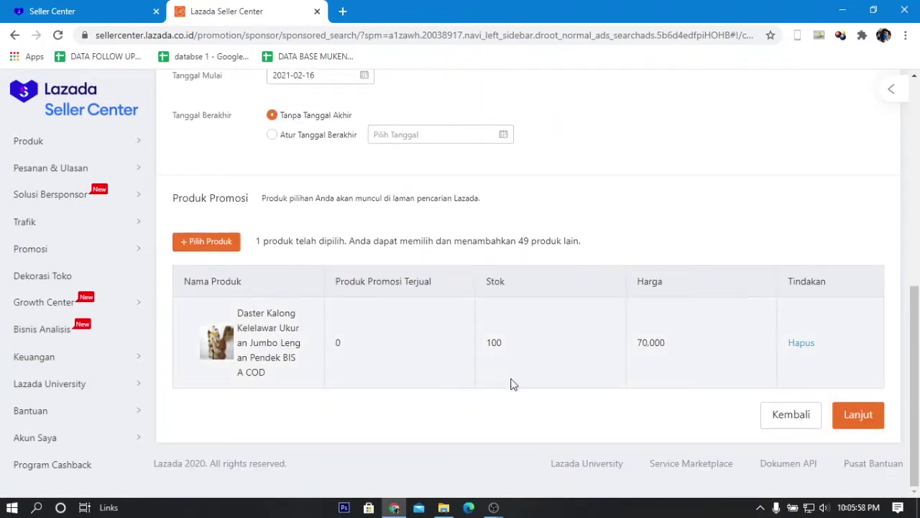
click(857, 423)
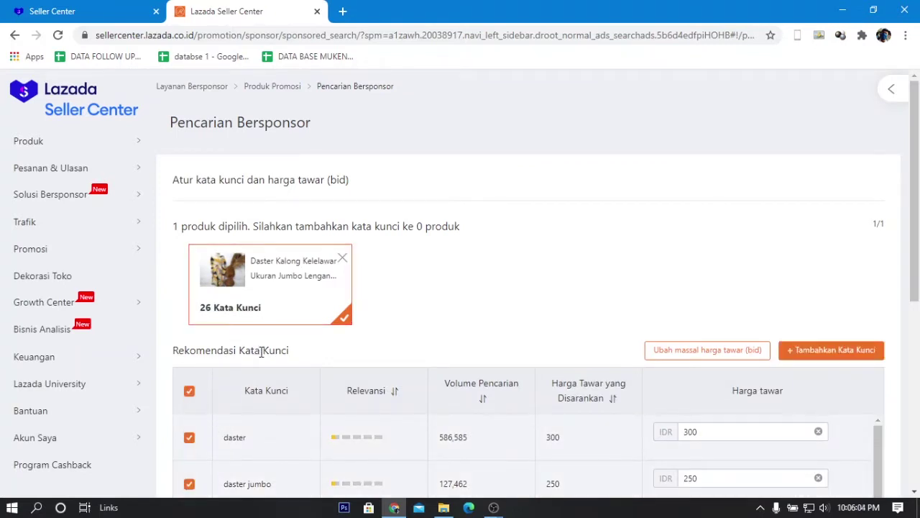
scroll(261, 352, down, 1)
scroll(261, 351, down, 2)
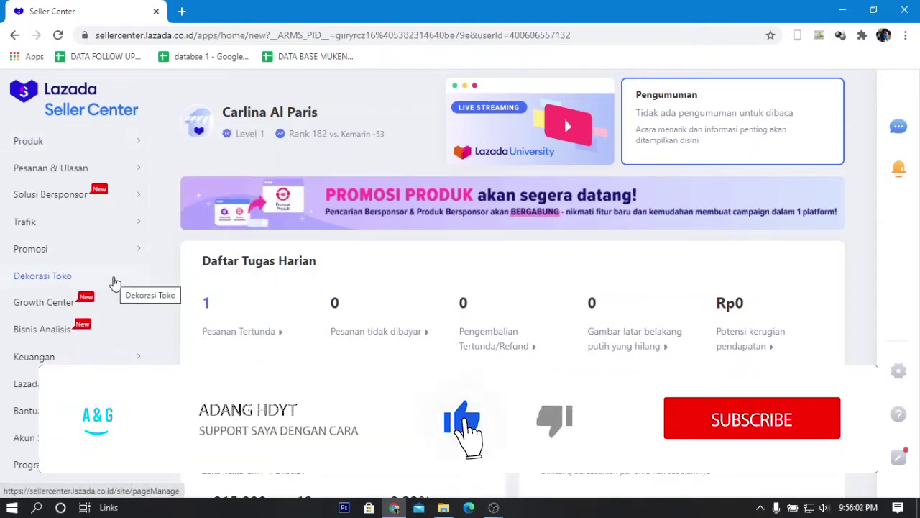
List the products that violate policy (Melanggar Kebijakan) and open the rejected Daster Kalong Kelelawar Jumbo for editing
mouse_move(37, 145)
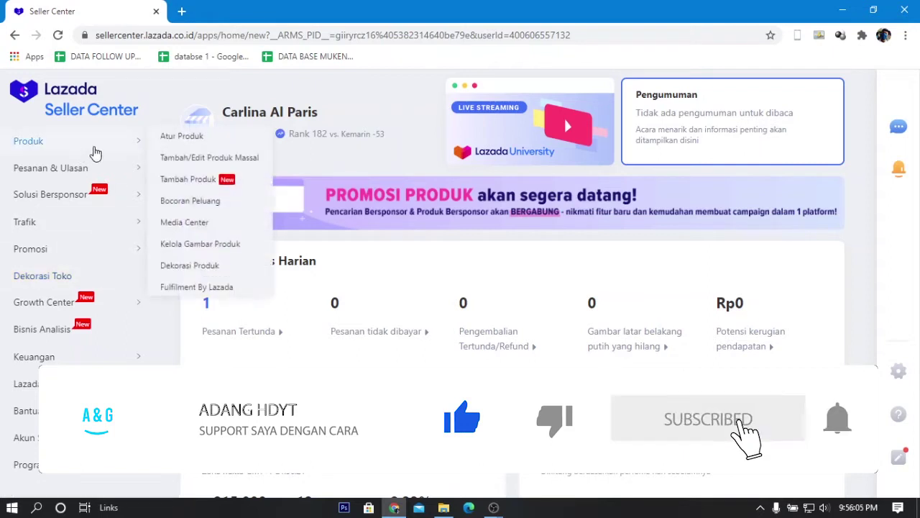
click(202, 138)
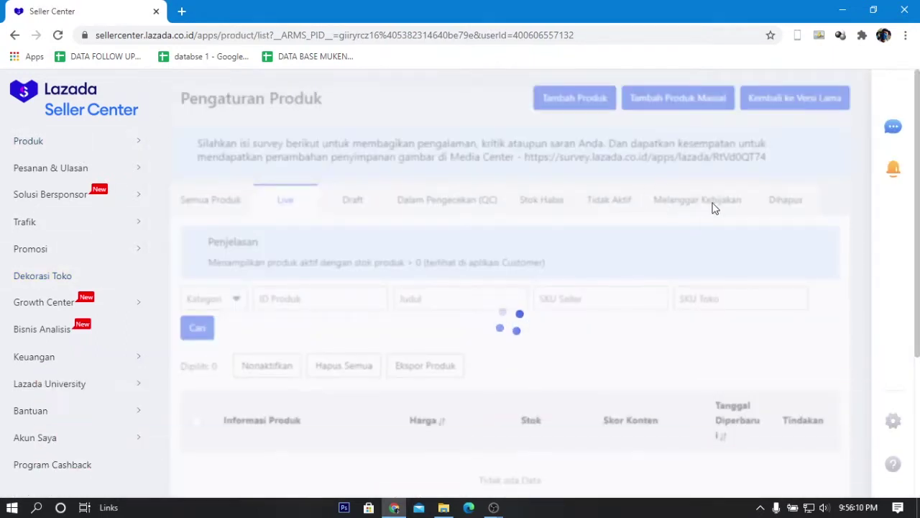
click(730, 205)
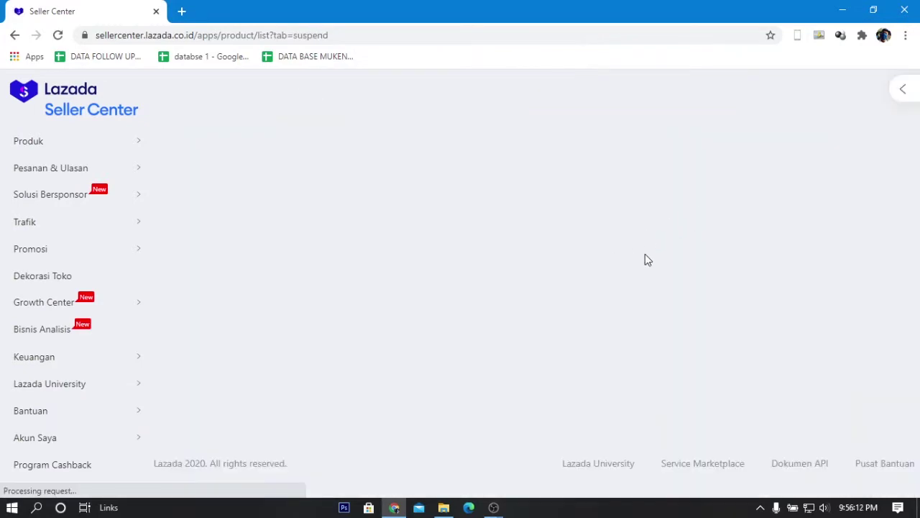
scroll(770, 337, down, 1)
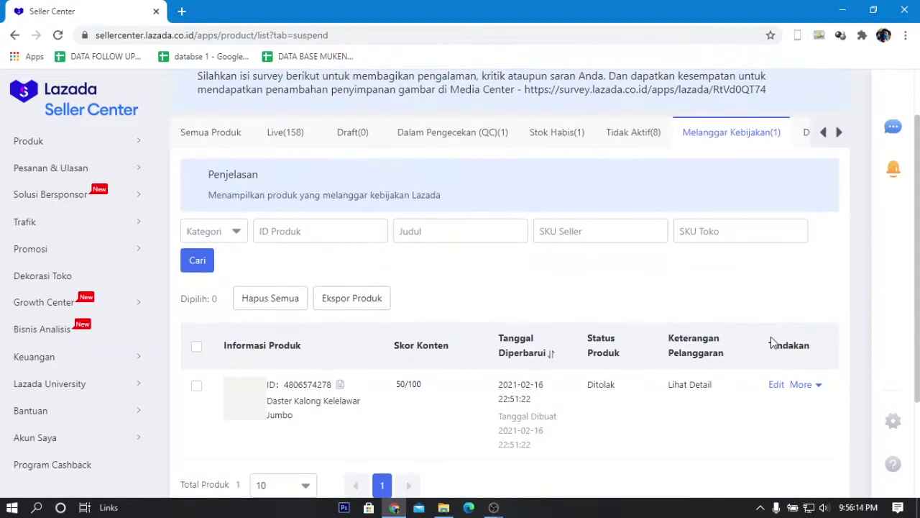
click(776, 385)
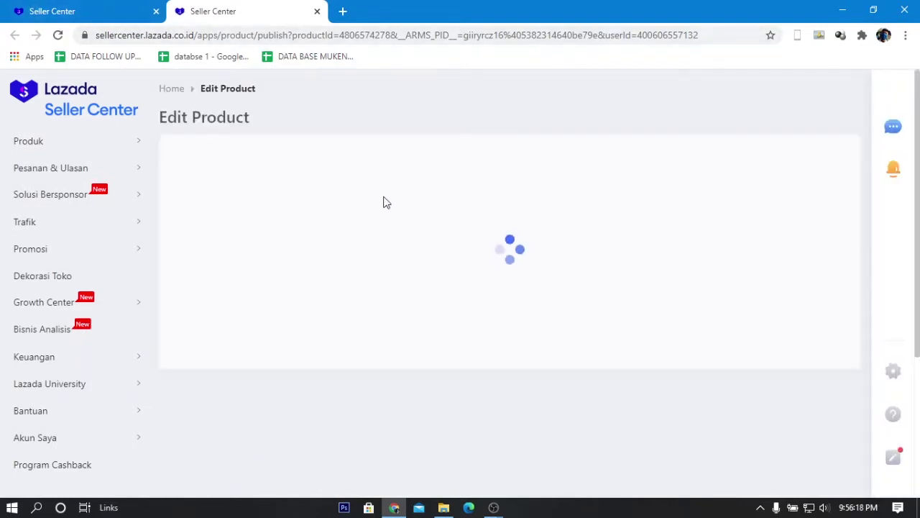
Add the dress photo from the FILE PRODUK folder to the product images
scroll(246, 142, down, 4)
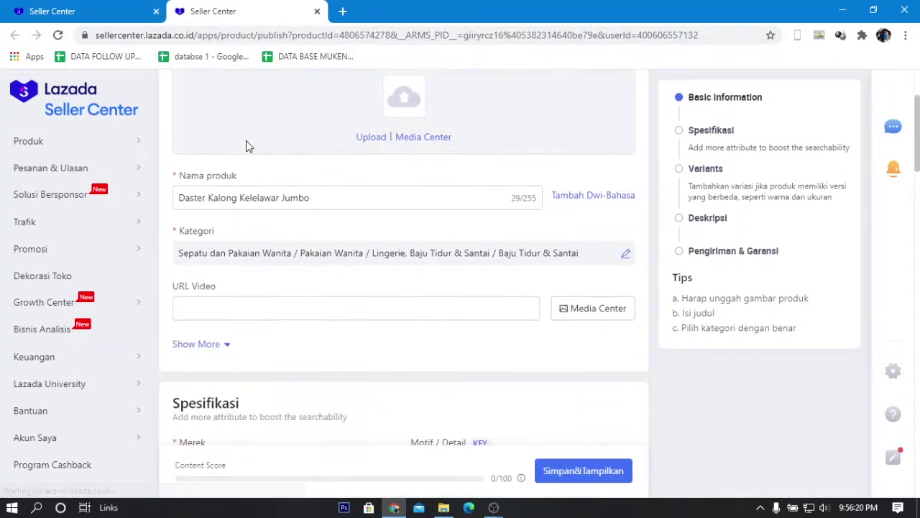
scroll(246, 142, down, 15)
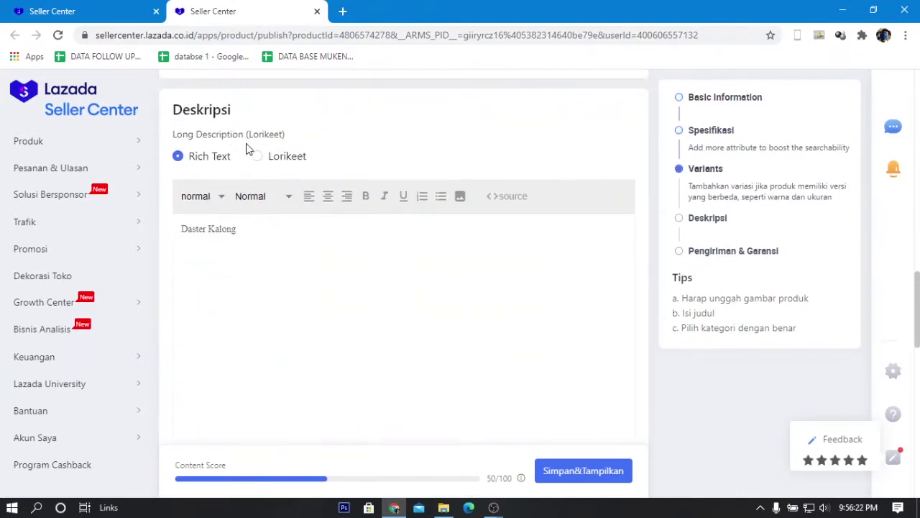
scroll(499, 323, up, 15)
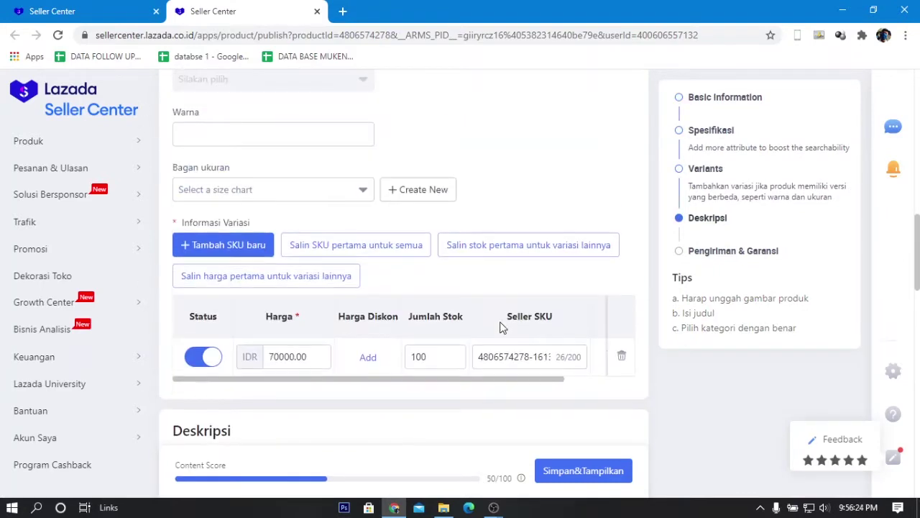
scroll(501, 328, up, 4)
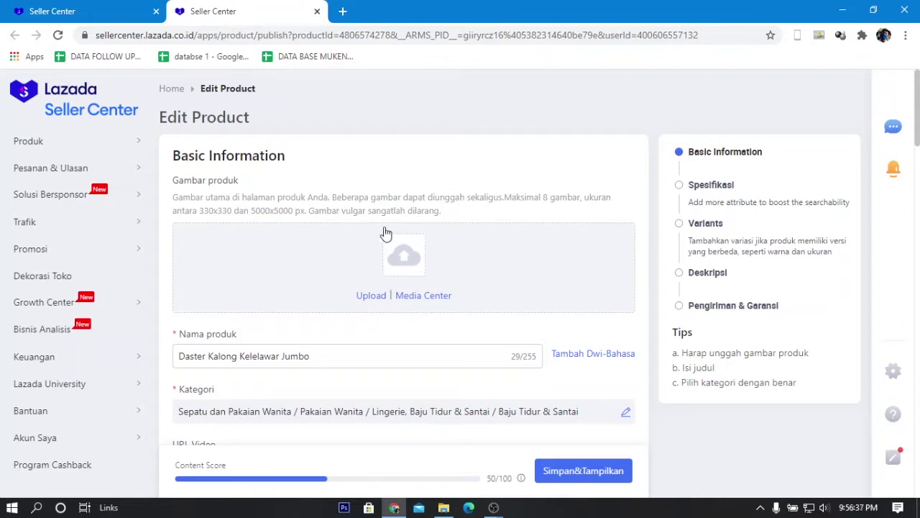
mouse_move(444, 508)
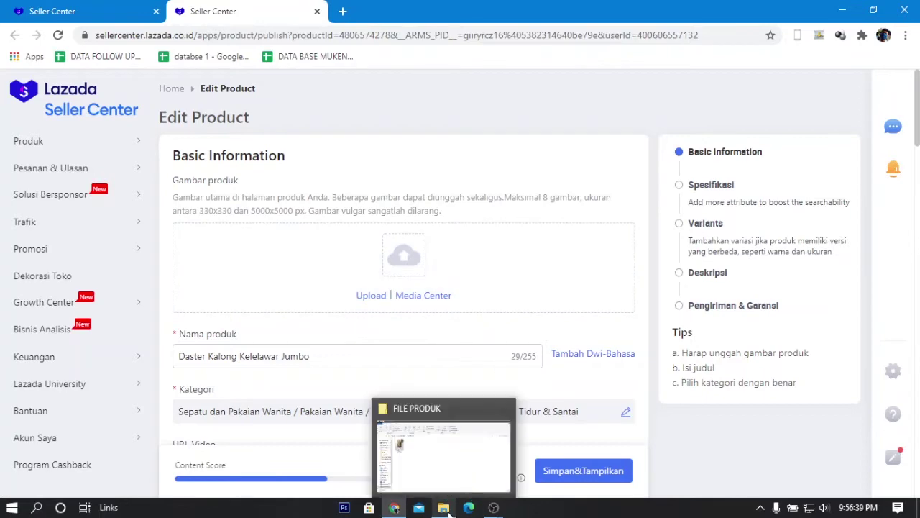
click(392, 438)
click(884, 6)
drag(463, 115, 702, 153)
drag(610, 342, 399, 266)
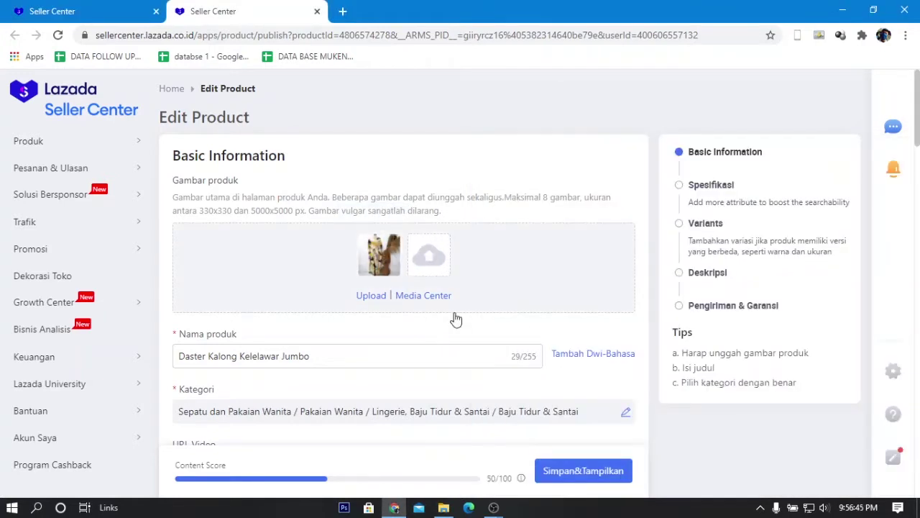
Change the product name to "Daster Kalong Kelelawar Ukuran Jumbo Lengan Pendek BISA COD"
click(330, 356)
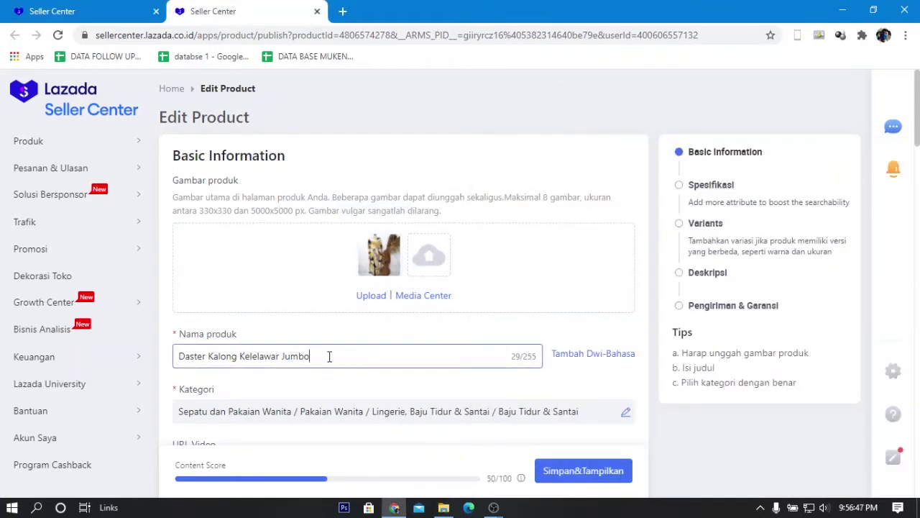
scroll(237, 279, down, 1)
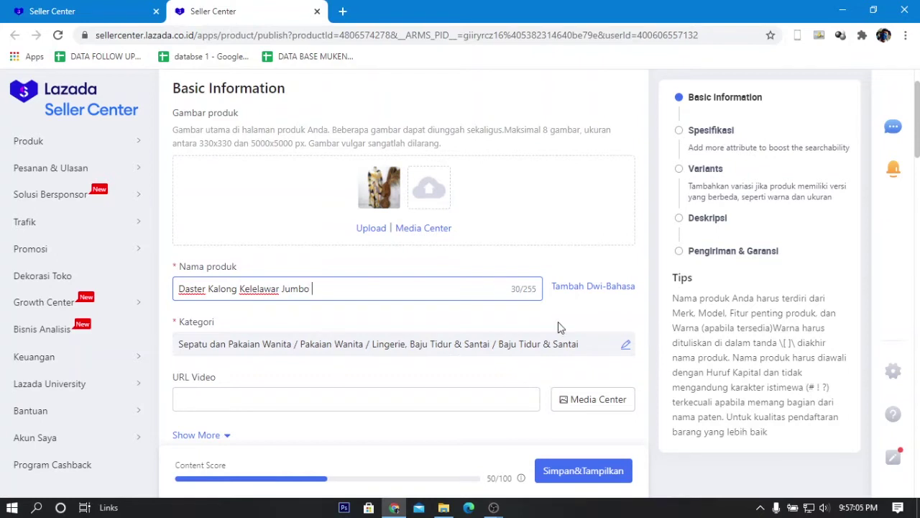
text(bisa)
text( COD)
text(Ukuran )
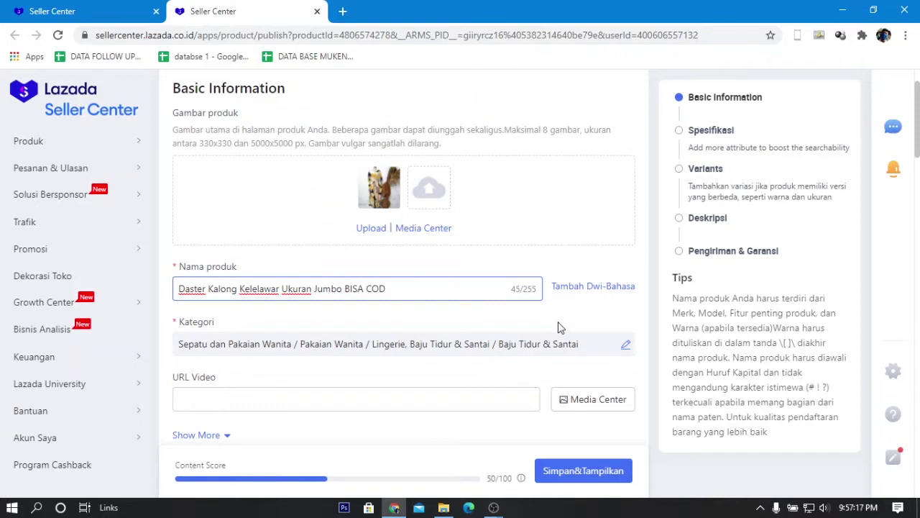
text(Lengan Pe)
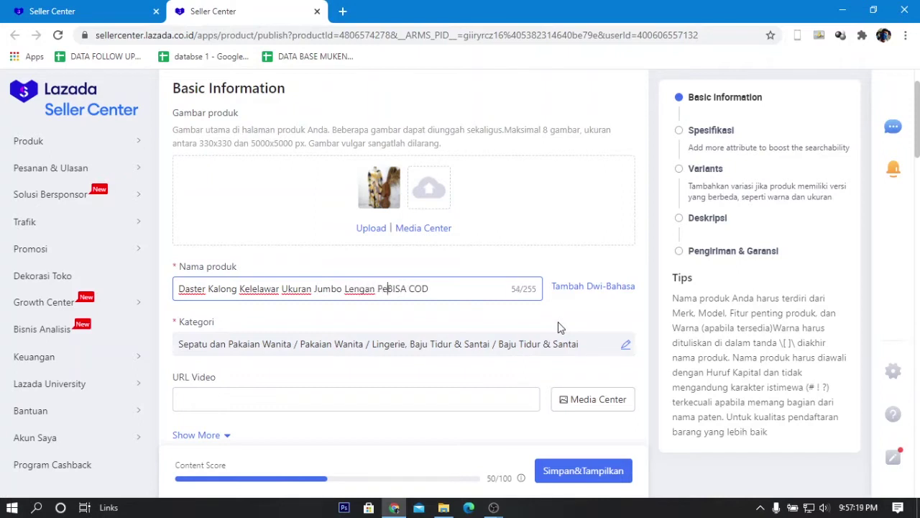
text(ndek)
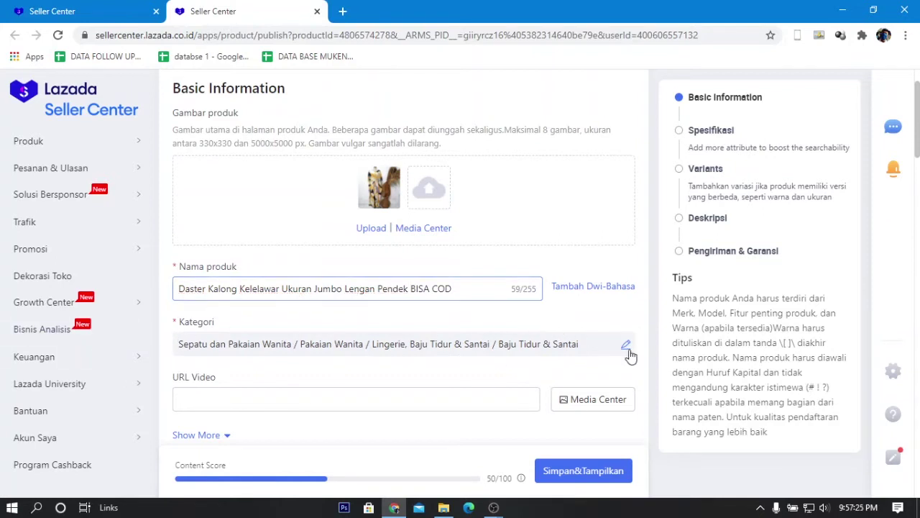
Examine the product's category choices, the video URL field and the specification fields
click(626, 344)
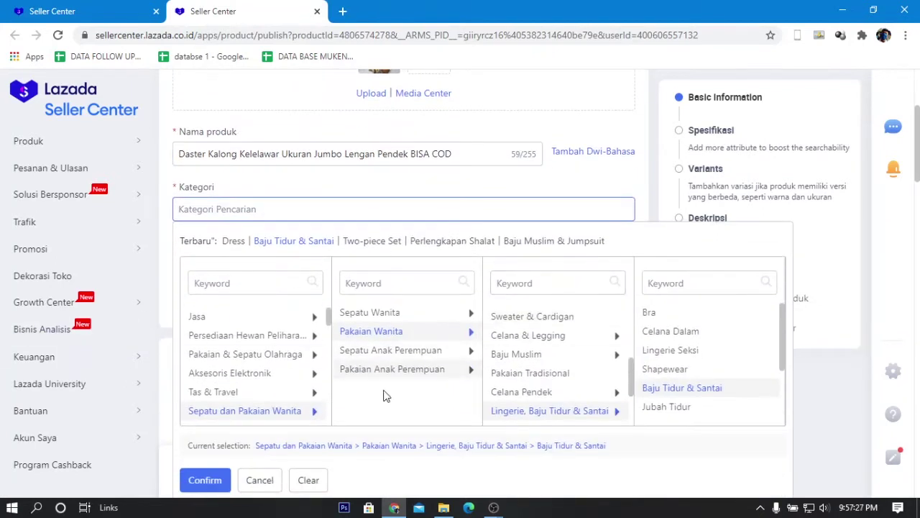
click(692, 389)
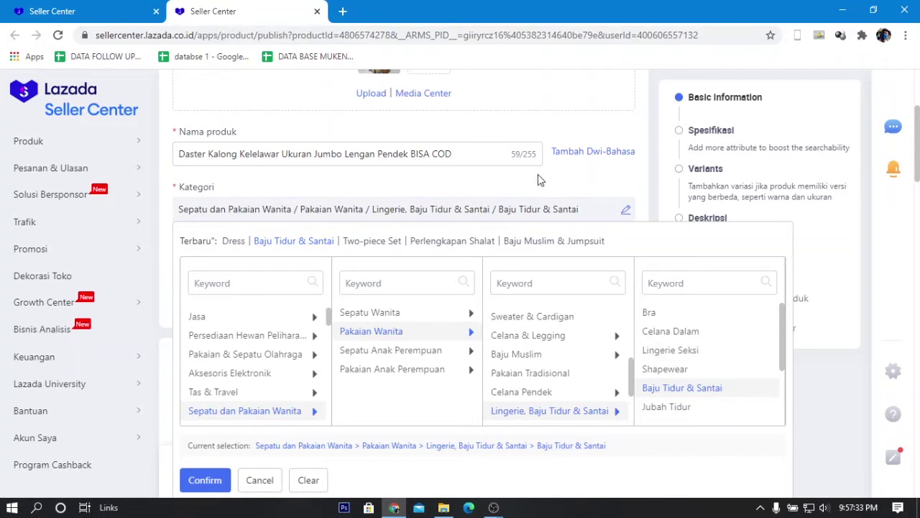
click(568, 196)
click(463, 265)
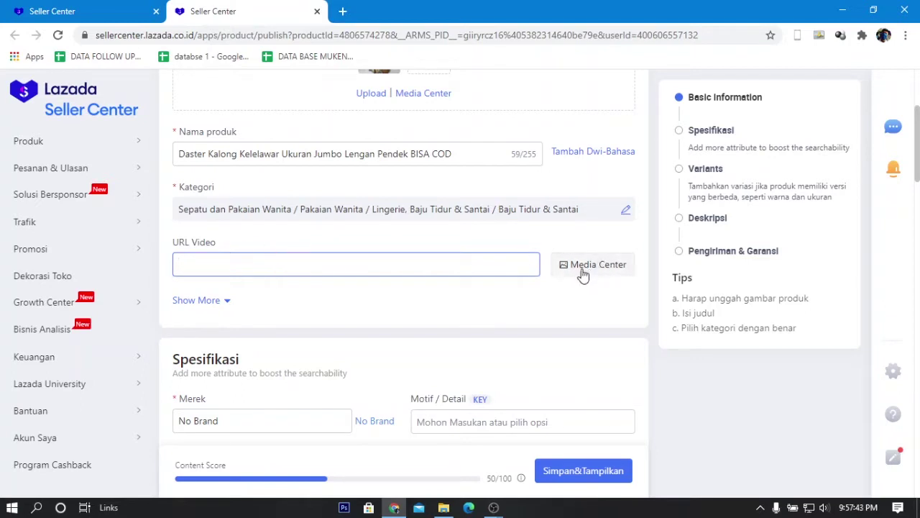
scroll(341, 291, down, 3)
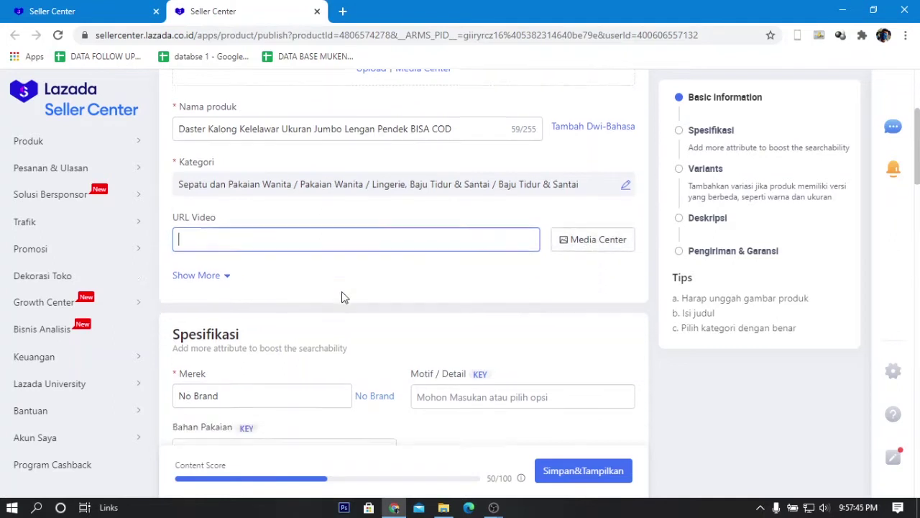
scroll(107, 273, up, 1)
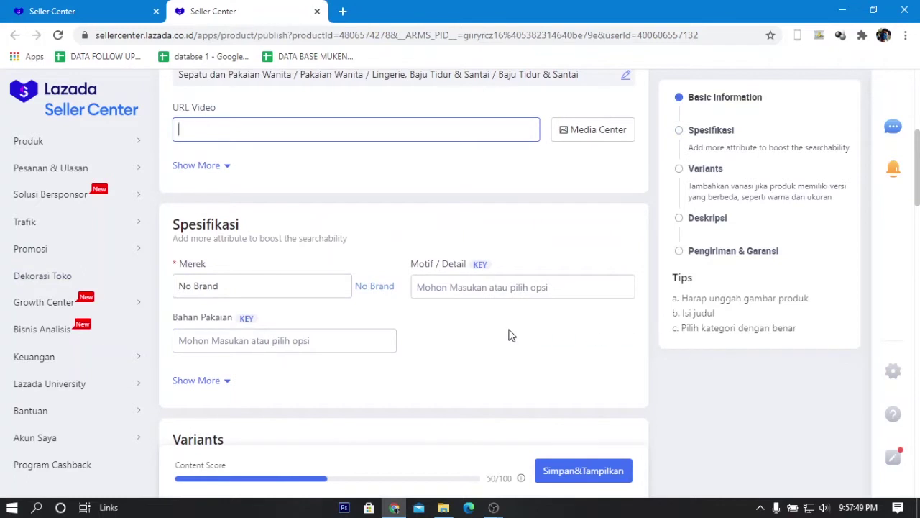
scroll(509, 335, up, 4)
scroll(509, 335, down, 2)
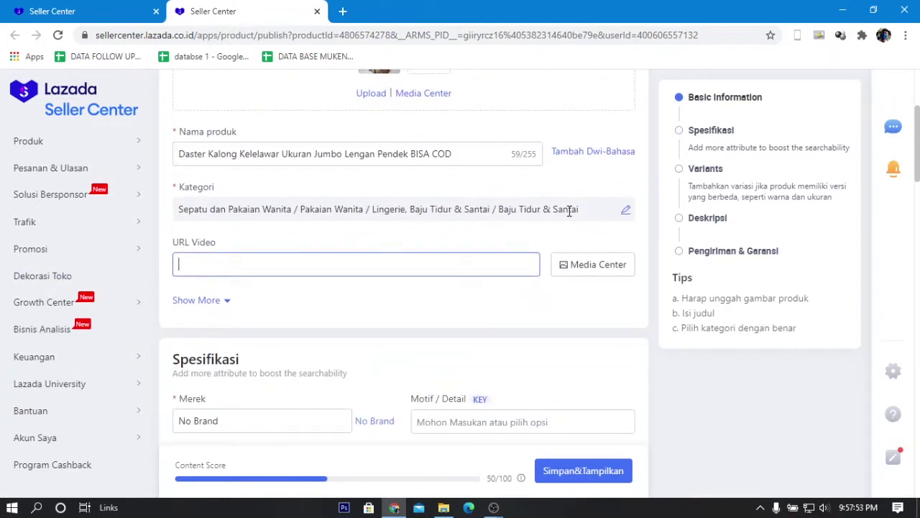
scroll(413, 290, down, 2)
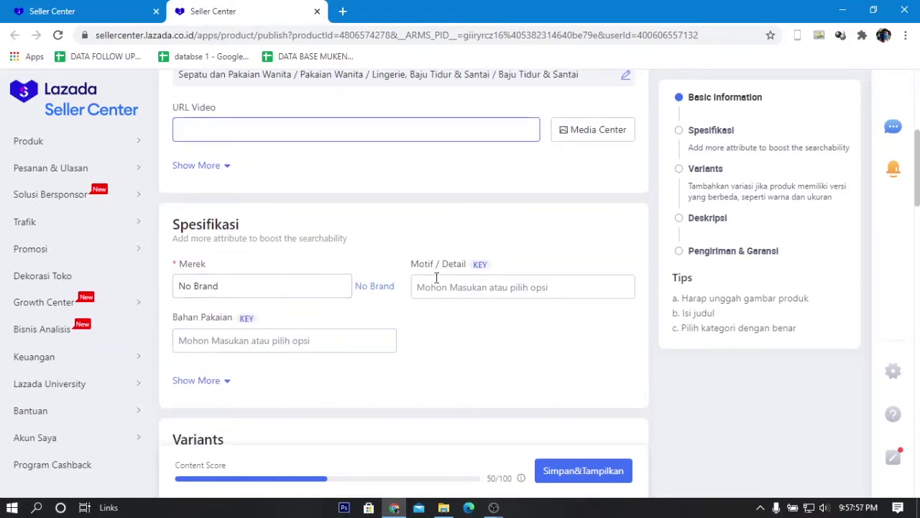
scroll(583, 380, up, 1)
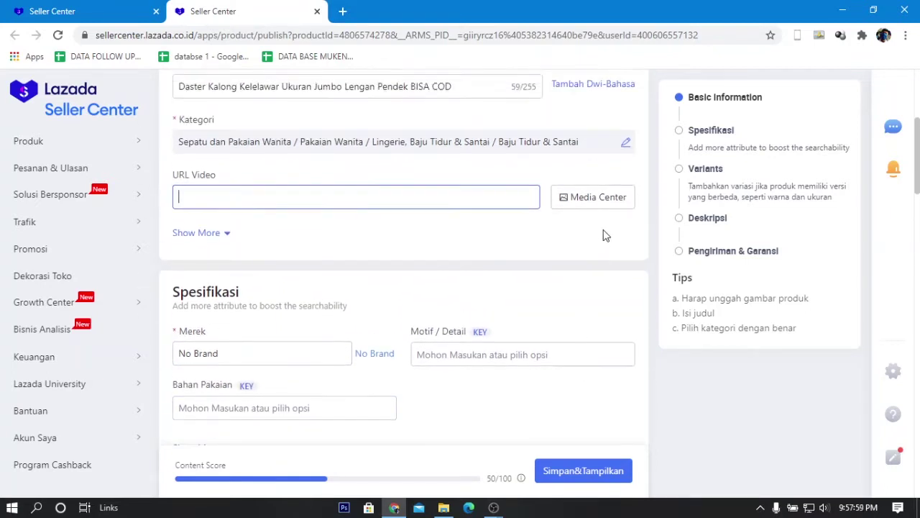
Change the product category to Sepatu dan Pakaian Wanita / Pakaian Wanita / Dress and accept clearing the dependent information
click(627, 146)
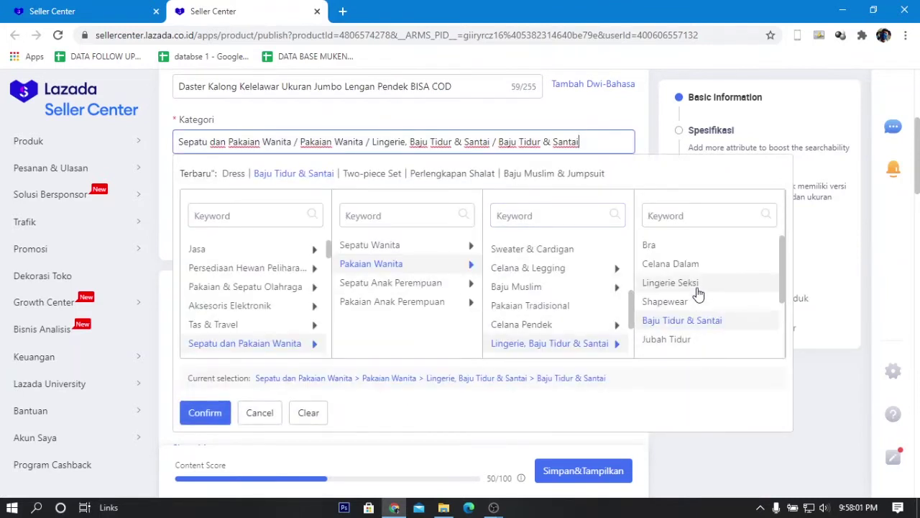
scroll(683, 301, down, 2)
click(577, 220)
text(dres)
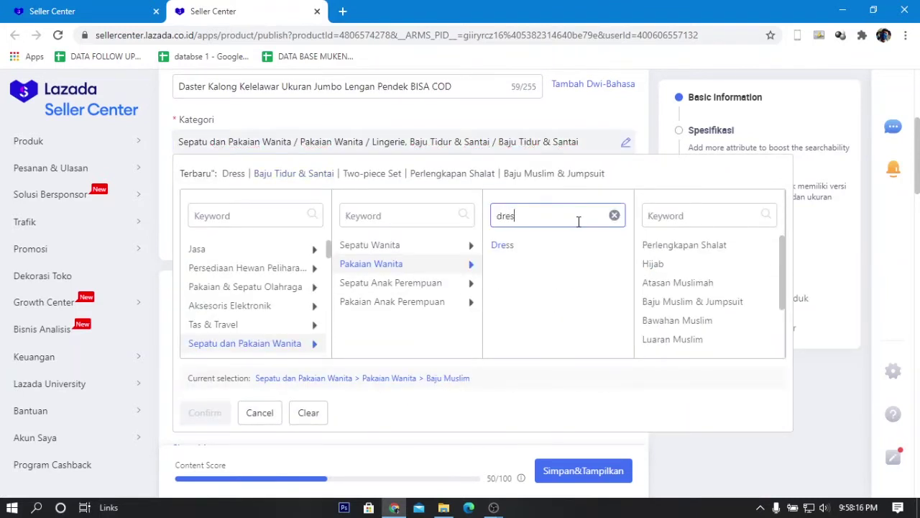
click(504, 246)
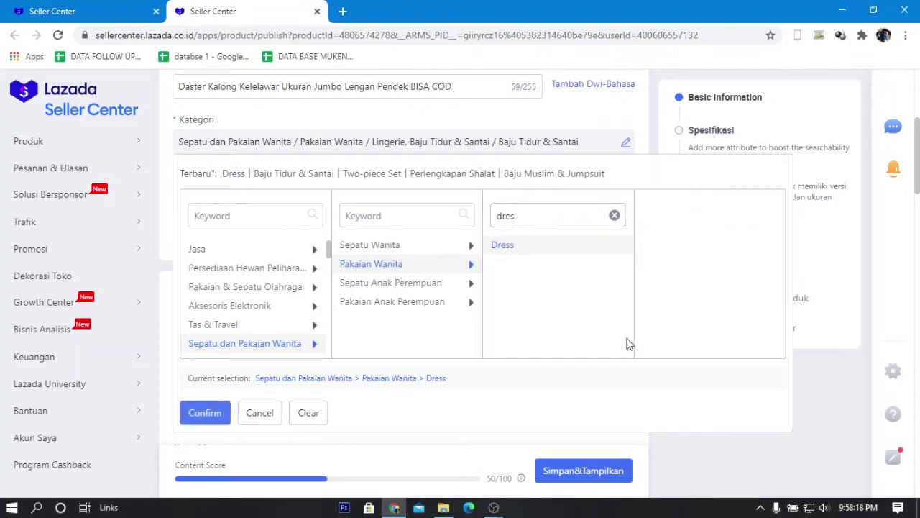
click(220, 416)
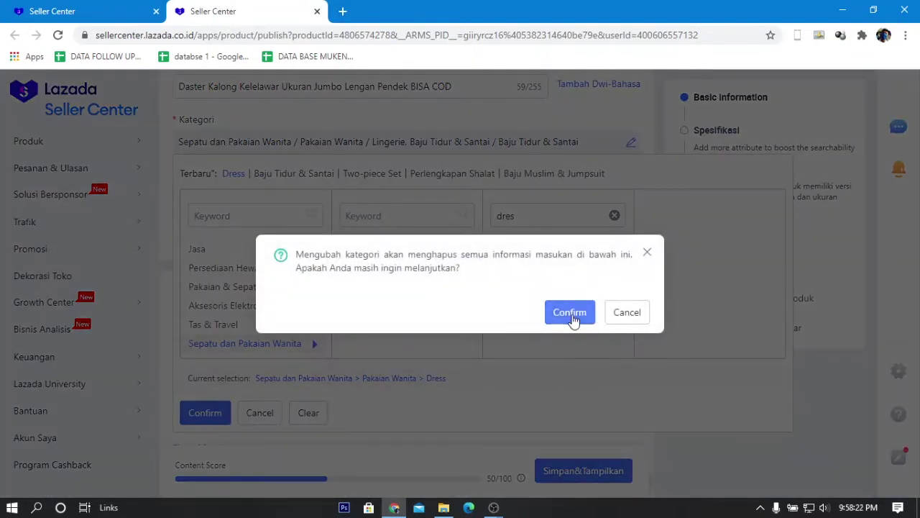
click(572, 312)
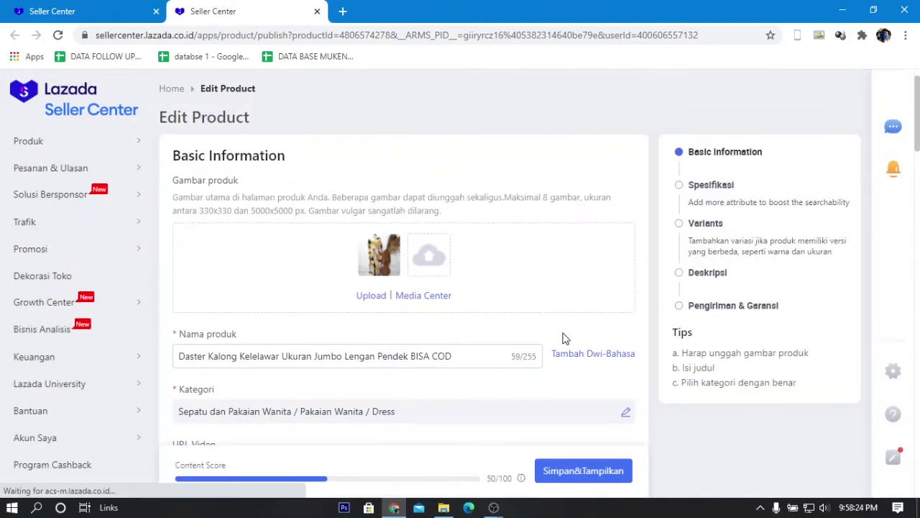
Set the product's brand (Merek) to No Brand in the specifications
scroll(564, 333, down, 3)
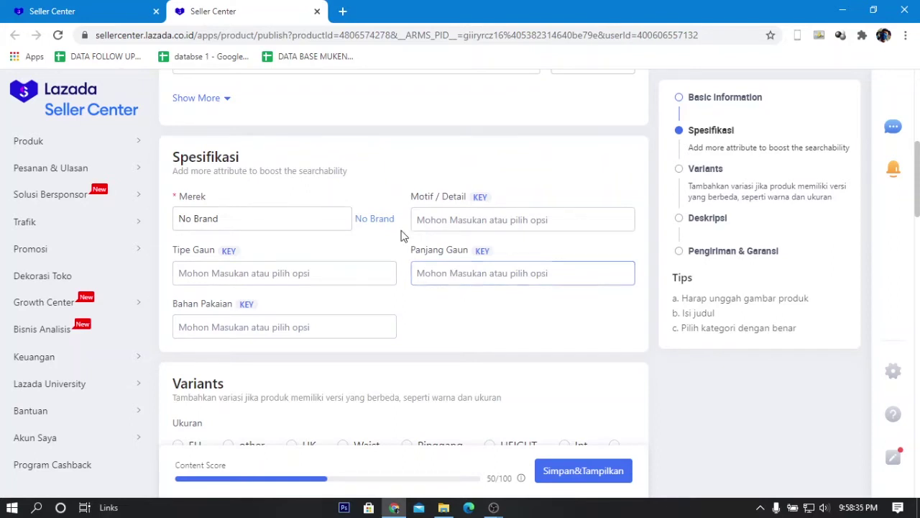
scroll(405, 232, up, 2)
scroll(432, 237, down, 2)
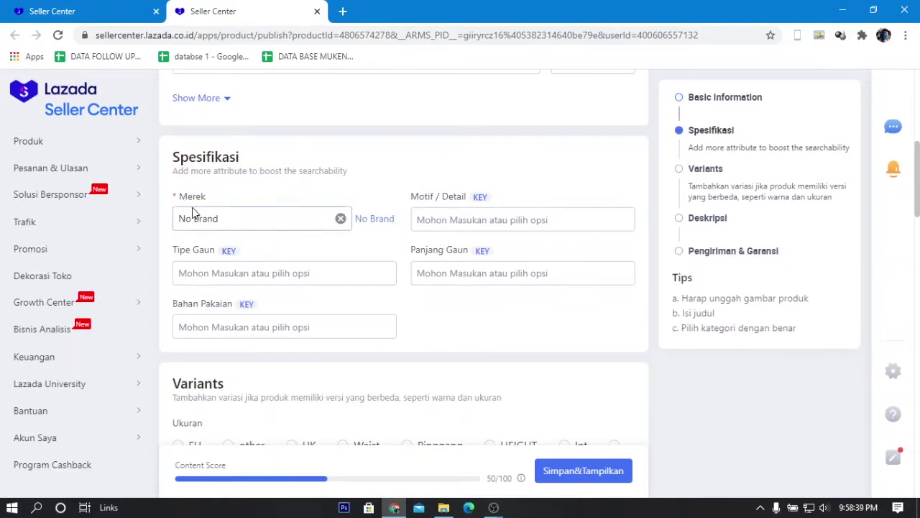
click(255, 220)
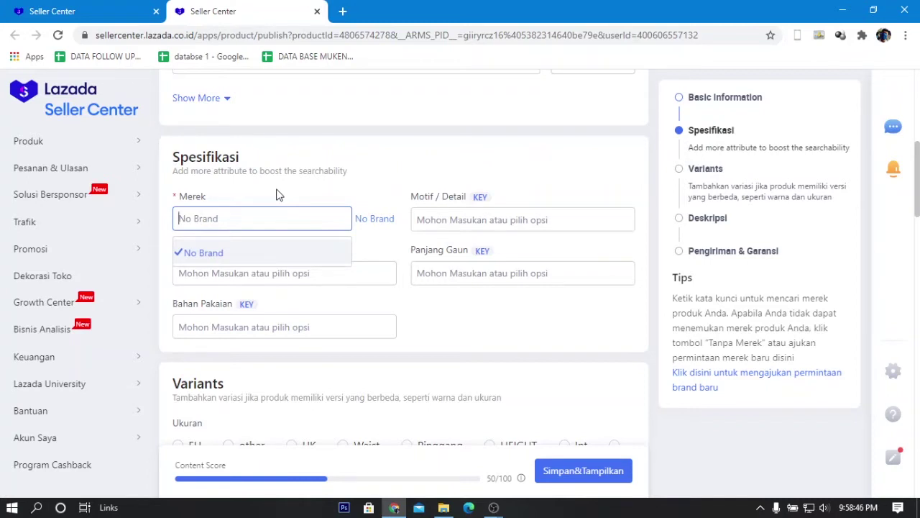
click(311, 193)
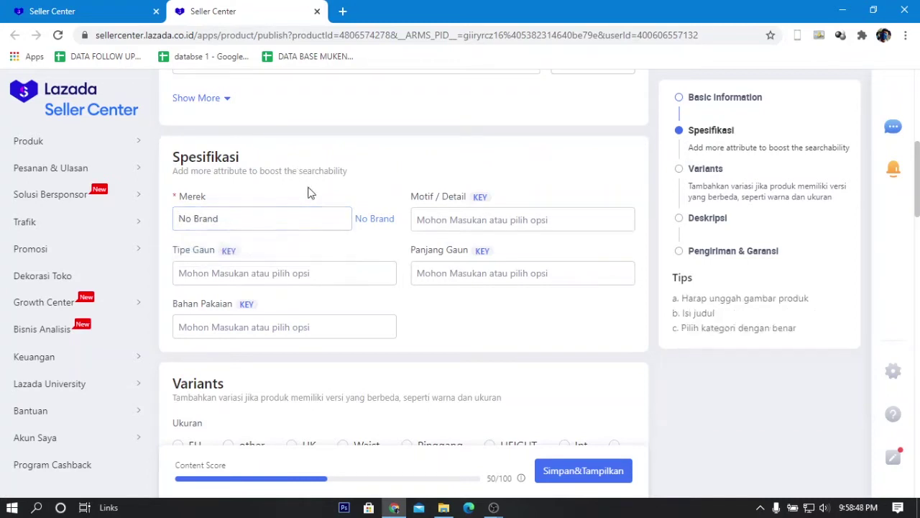
click(359, 218)
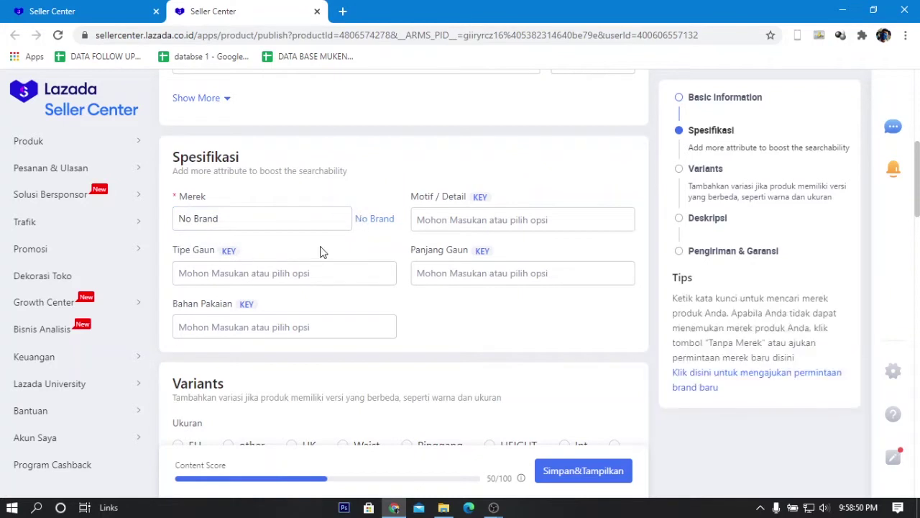
Set the dress type (Tipe Gaun) to Gaun Panjang and the clothing material (Bahan Pakaian) to Rayon
scroll(321, 252, down, 1)
click(209, 208)
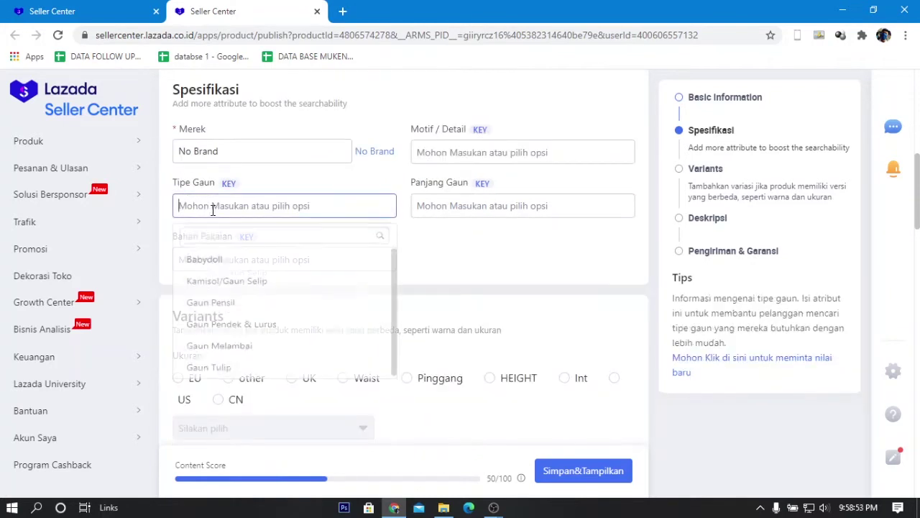
scroll(235, 345, down, 2)
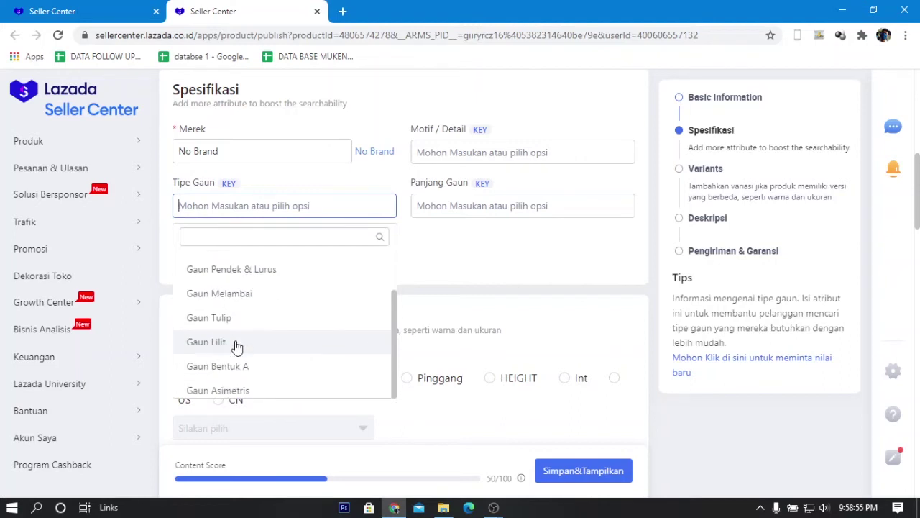
scroll(238, 347, down, 5)
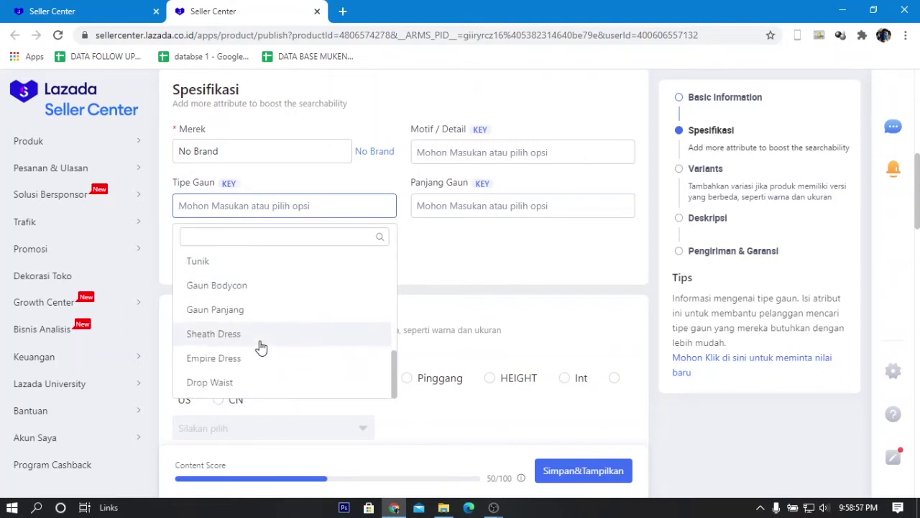
click(230, 310)
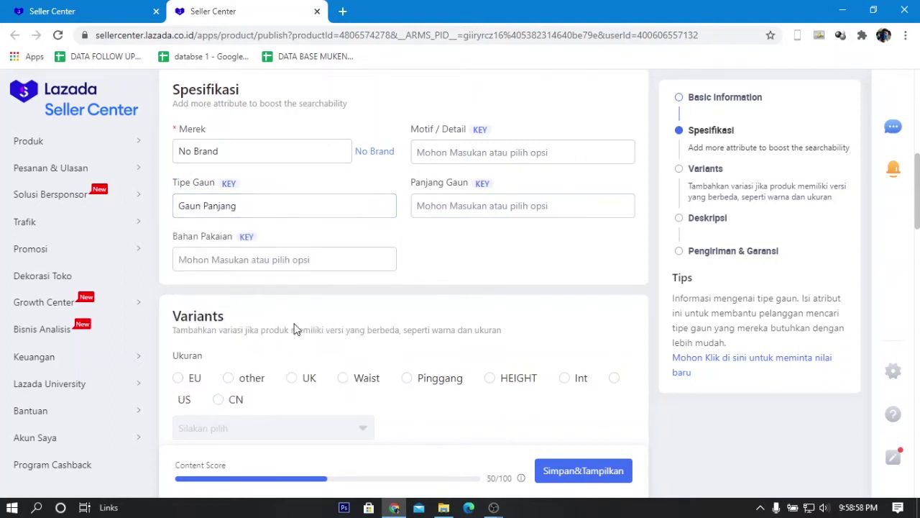
click(229, 256)
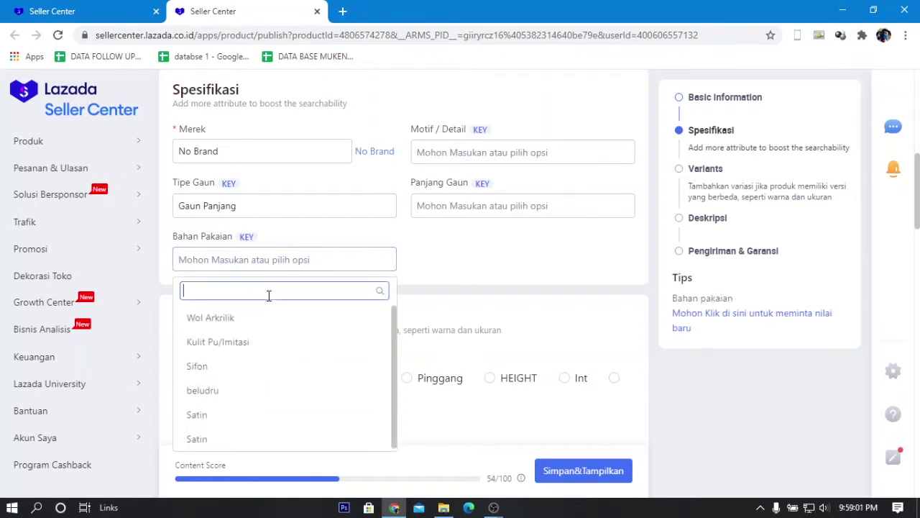
text(rayon)
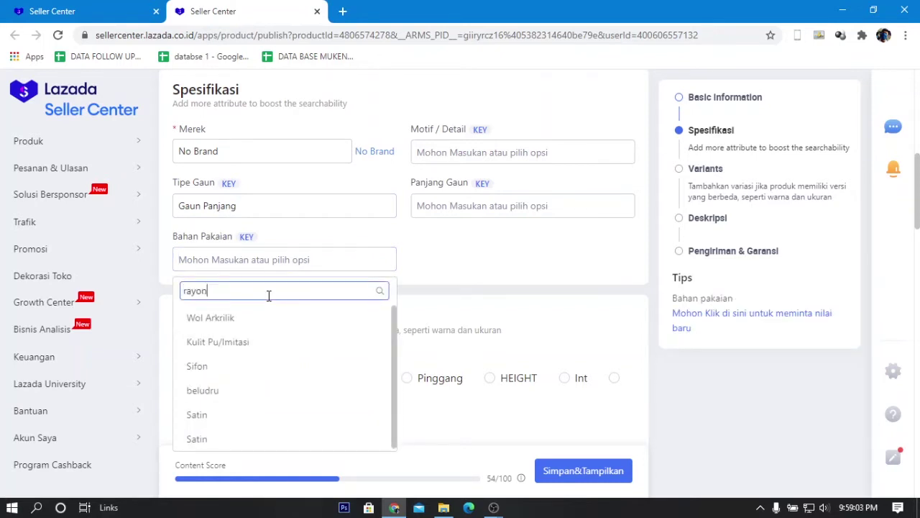
click(261, 317)
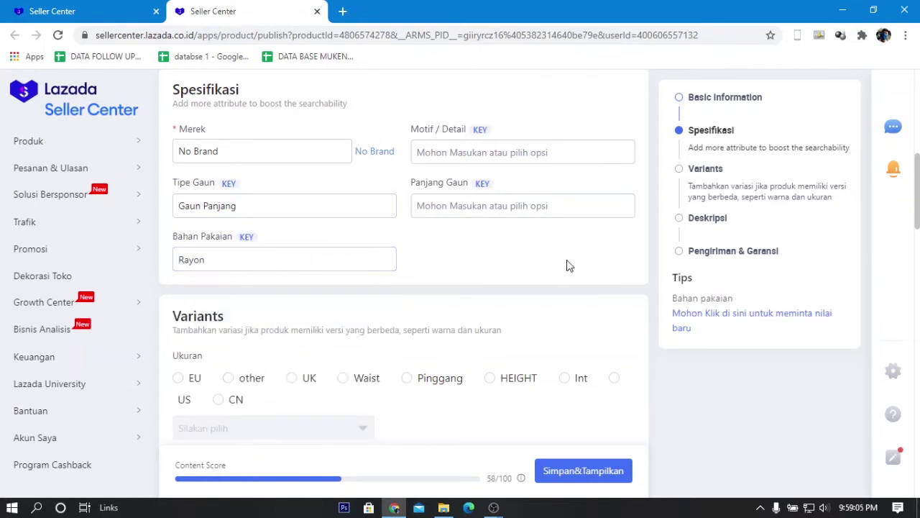
Set the motif (Motif / Detail) to Geometris and the dress length (Panjang Gaun) to long
scroll(566, 266, up, 1)
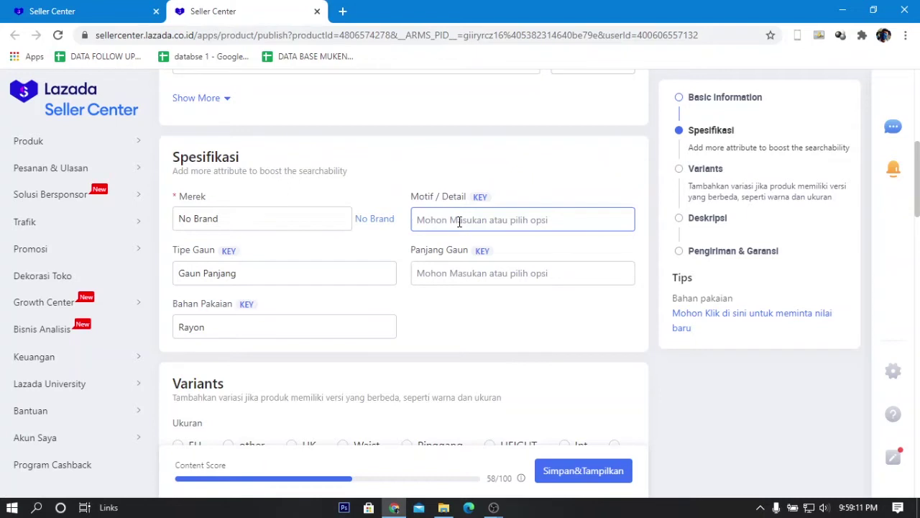
click(459, 221)
scroll(477, 294, down, 5)
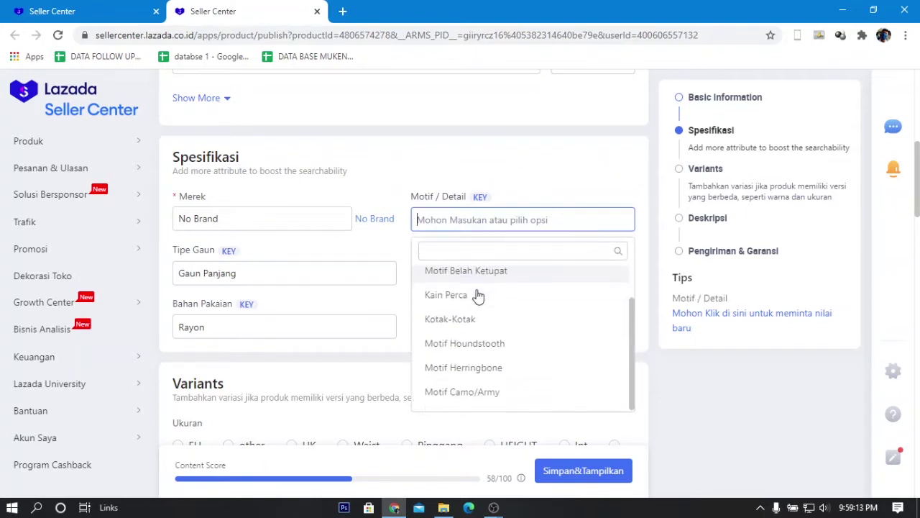
scroll(479, 298, down, 4)
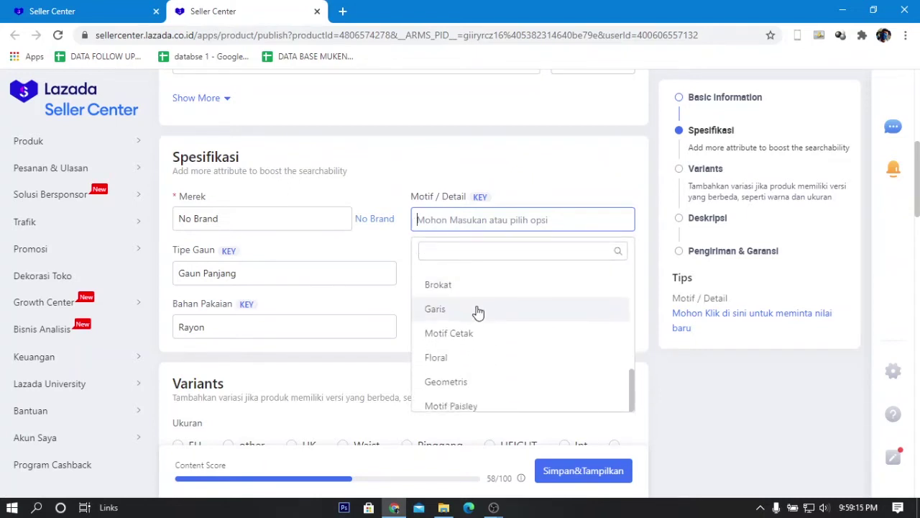
click(478, 311)
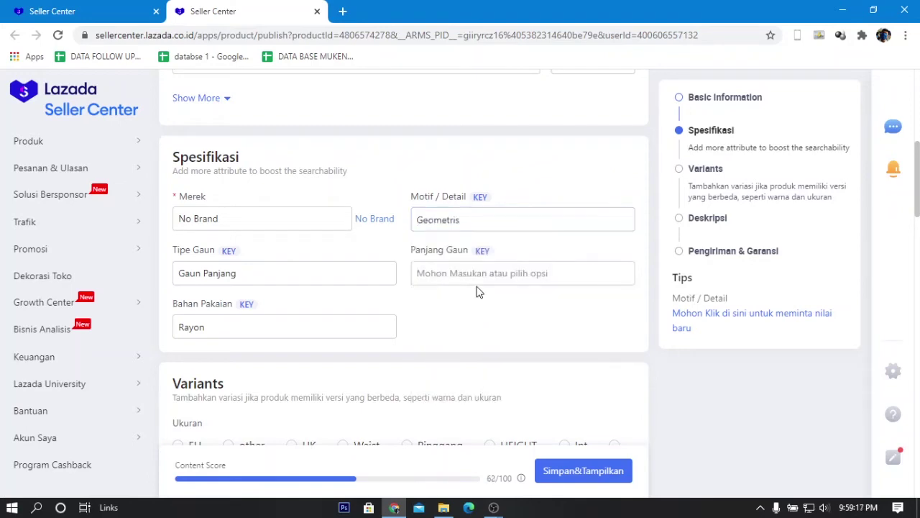
click(464, 274)
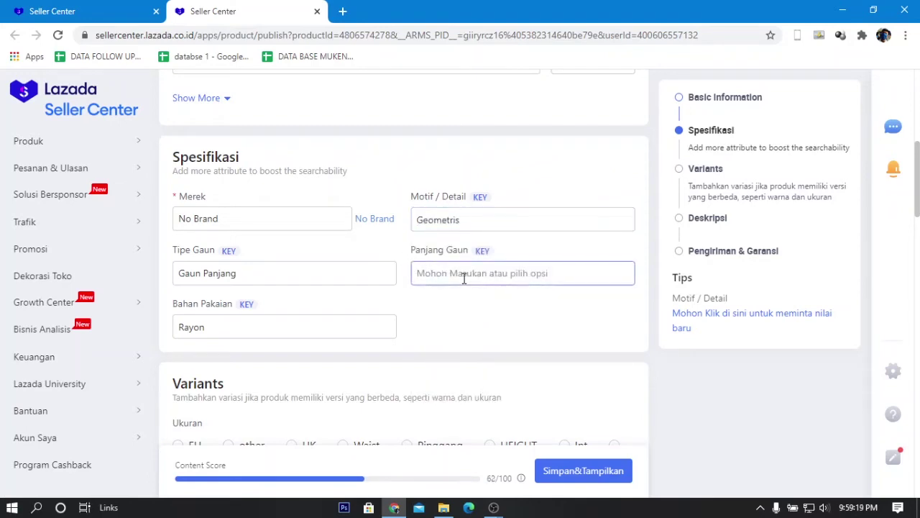
scroll(370, 280, up, 5)
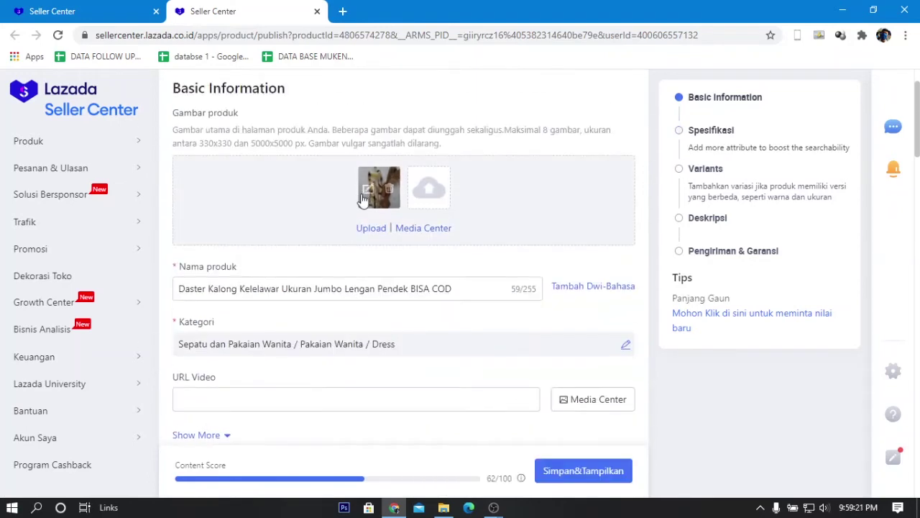
scroll(446, 310, down, 5)
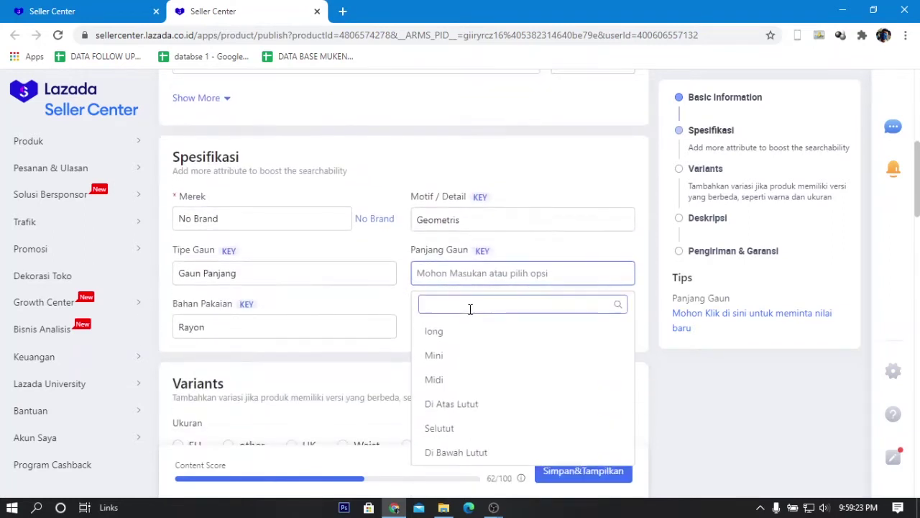
click(440, 333)
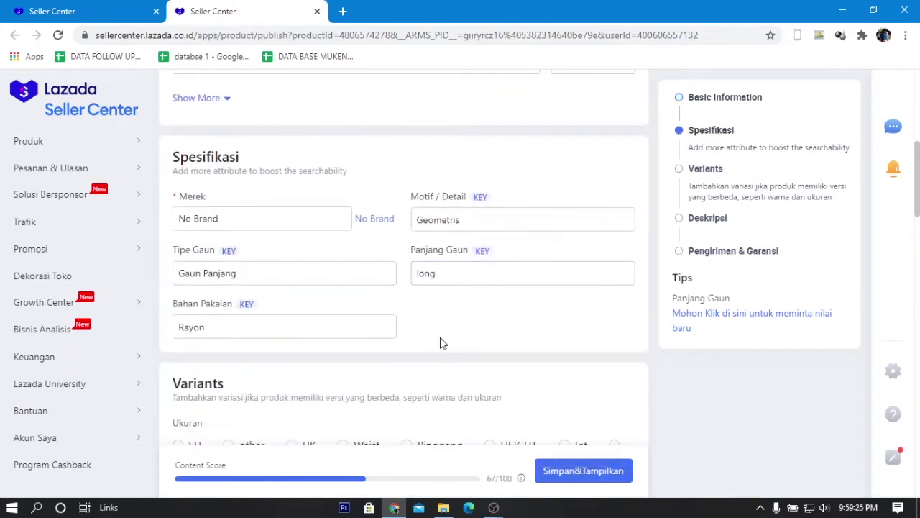
Review the product name, the completed specifications and the variant fields for size, color, size chart, price and stock
scroll(263, 322, up, 1)
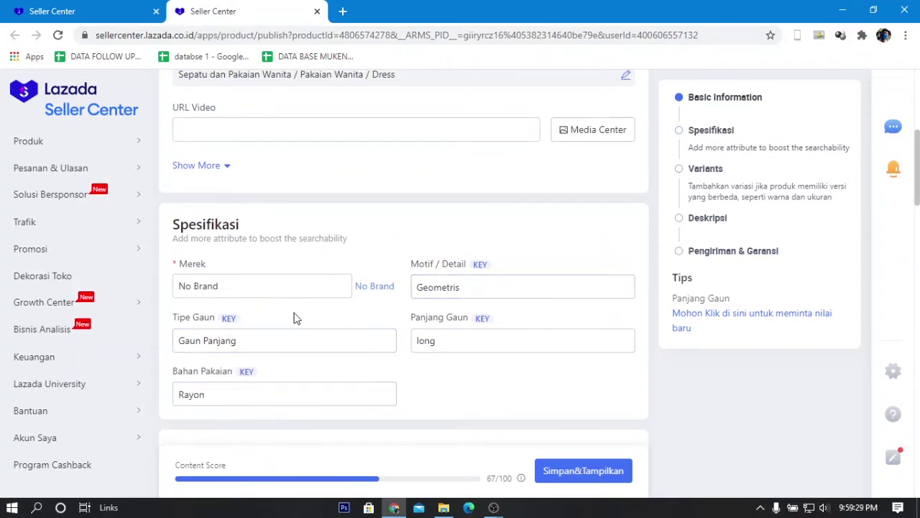
scroll(458, 273, up, 3)
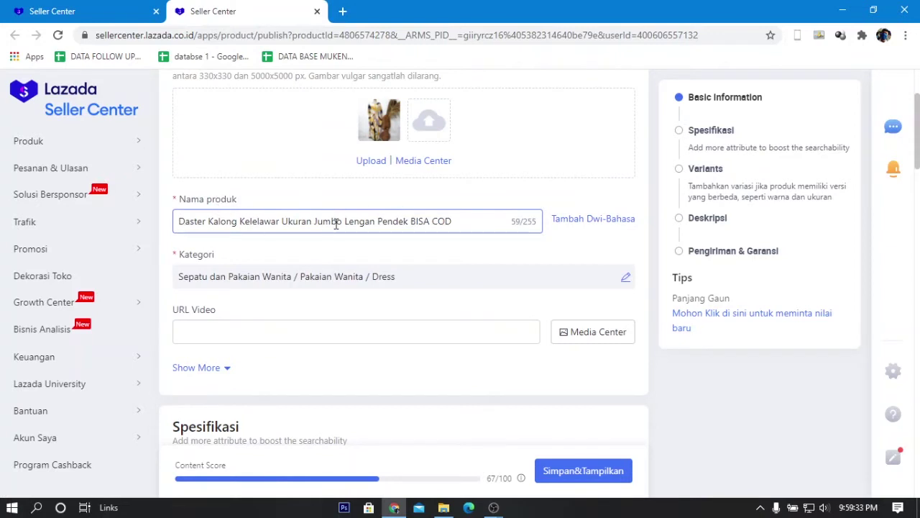
click(529, 224)
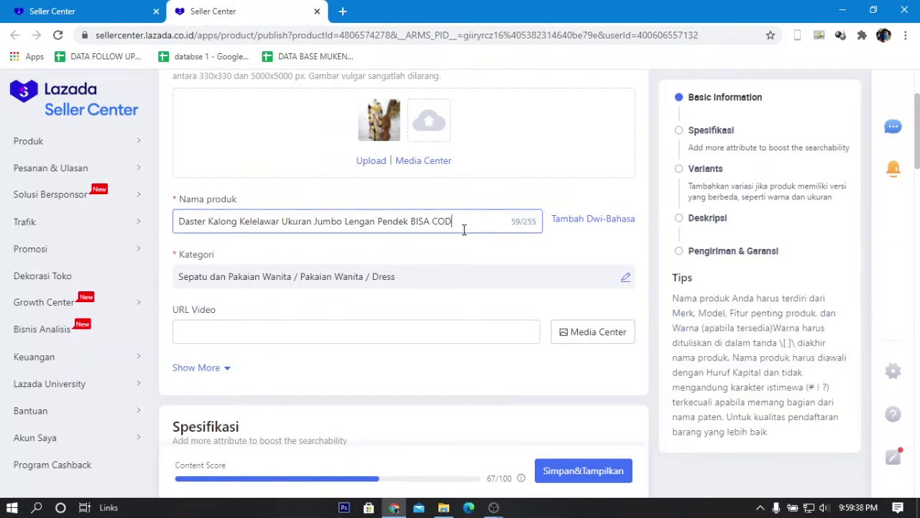
scroll(449, 241, down, 6)
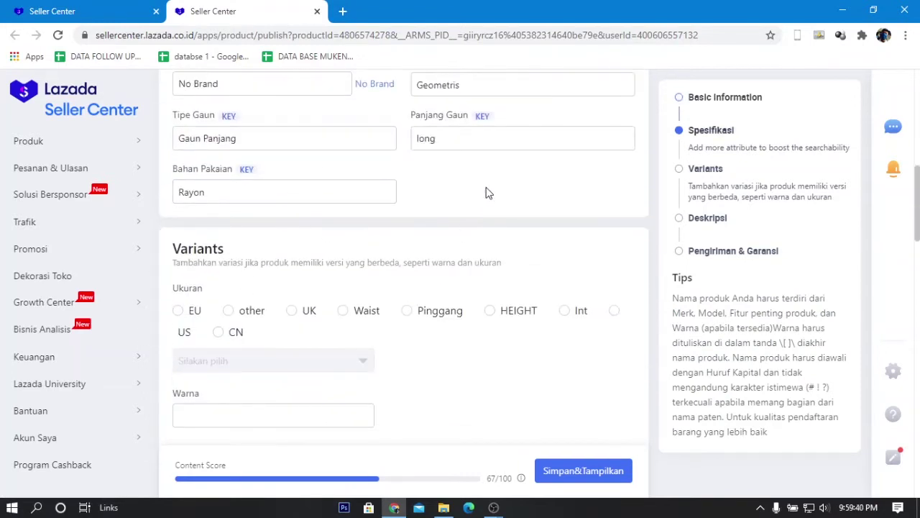
scroll(482, 195, down, 2)
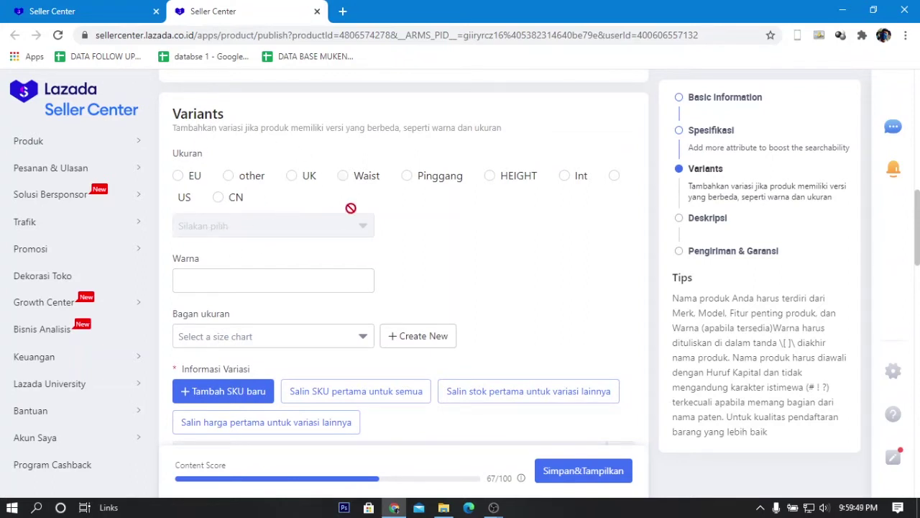
scroll(362, 209, down, 4)
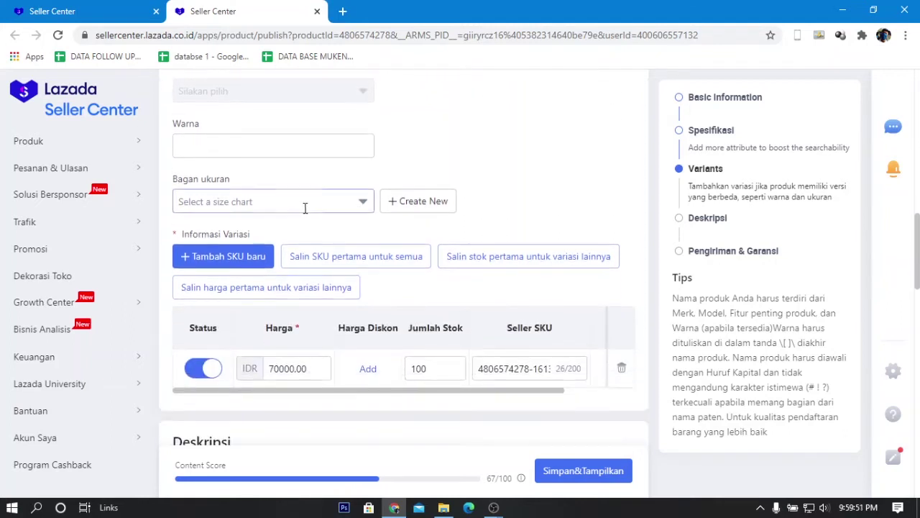
scroll(209, 148, up, 2)
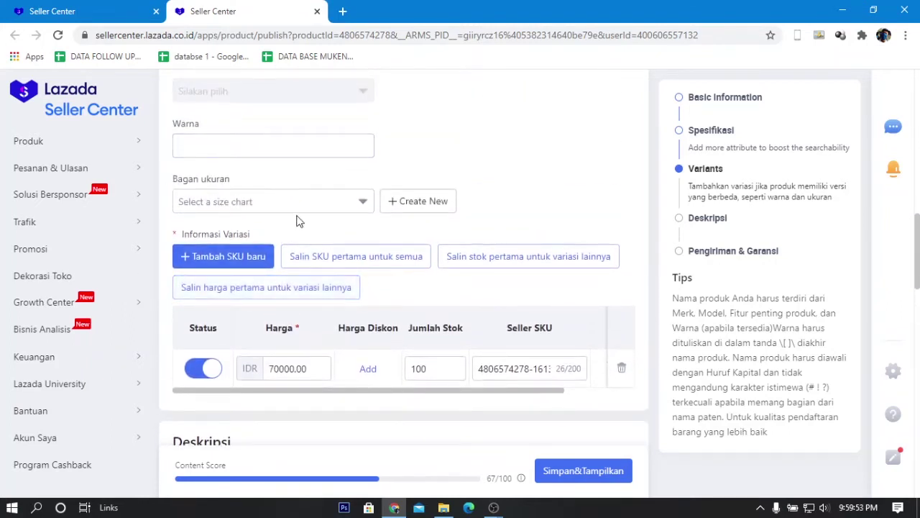
click(366, 206)
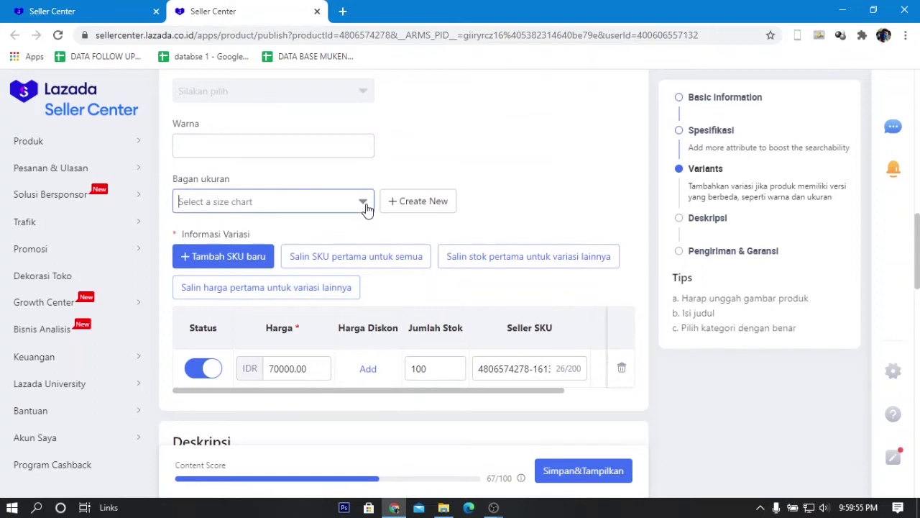
click(436, 177)
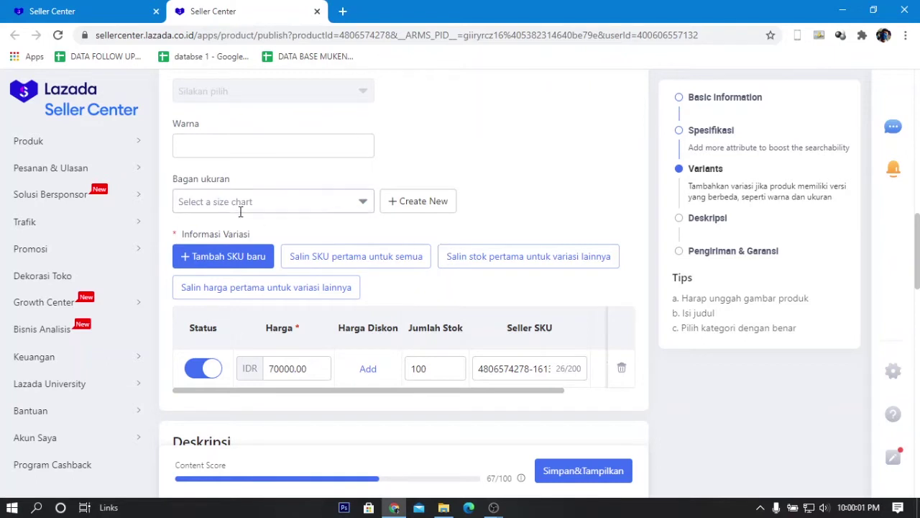
scroll(253, 283, down, 2)
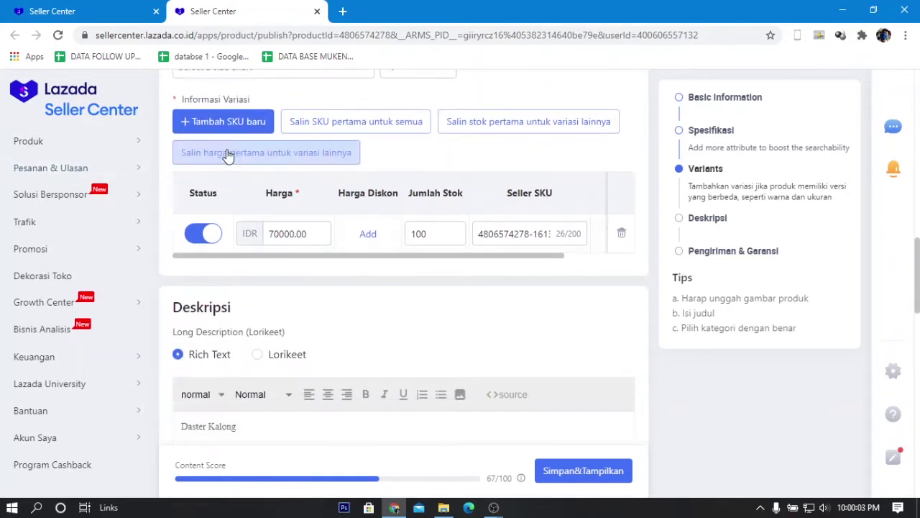
drag(268, 233, 321, 232)
drag(411, 234, 435, 236)
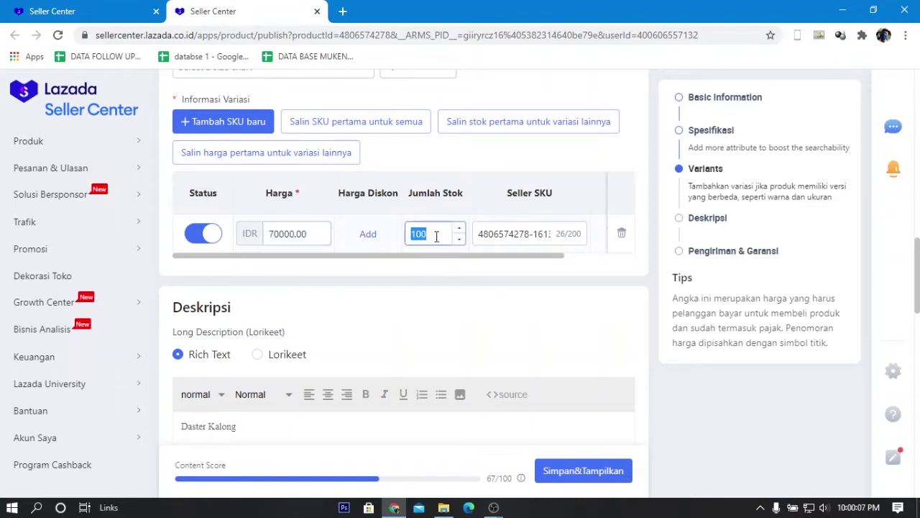
Add a discount price (Harga Diskon) of 65000 to the product variant
click(366, 237)
scroll(331, 144, up, 2)
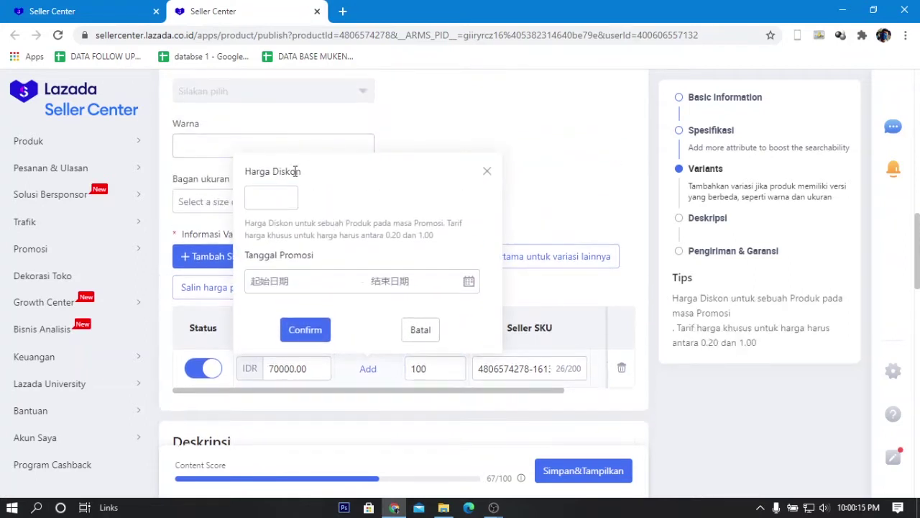
click(262, 199)
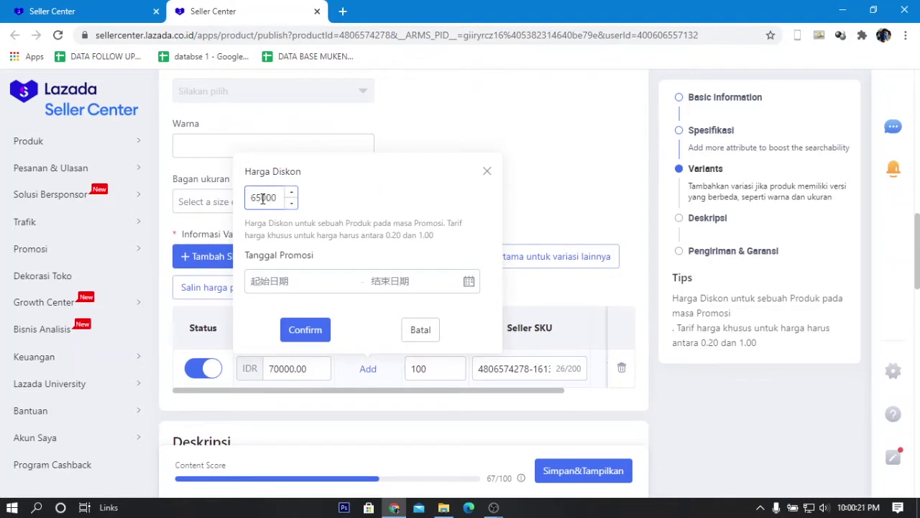
text(65000)
Set the discount's promotion period from 2021-03-31 to 2021-04-30 and confirm the discount
click(284, 280)
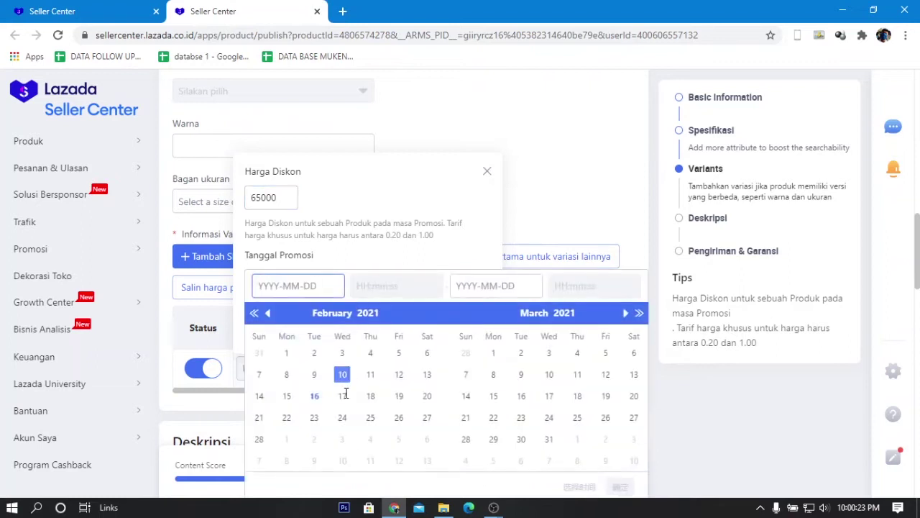
click(550, 440)
scroll(479, 396, down, 3)
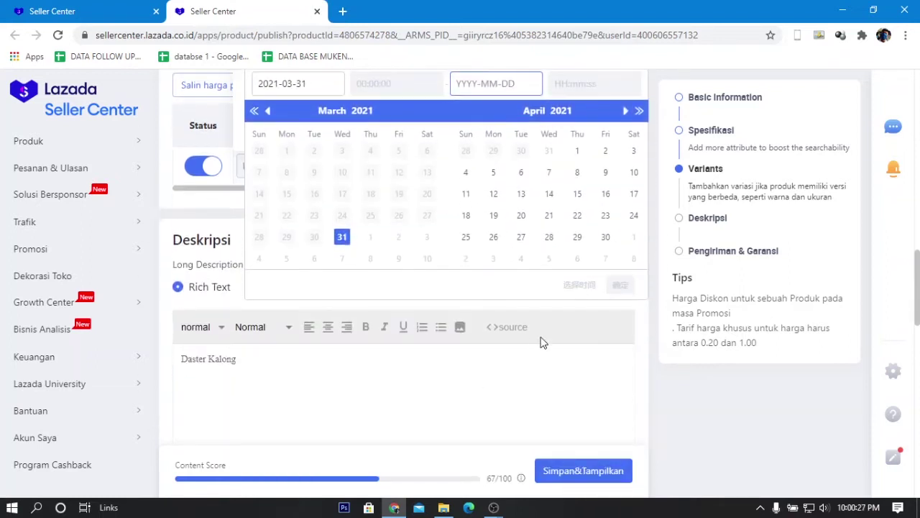
click(604, 238)
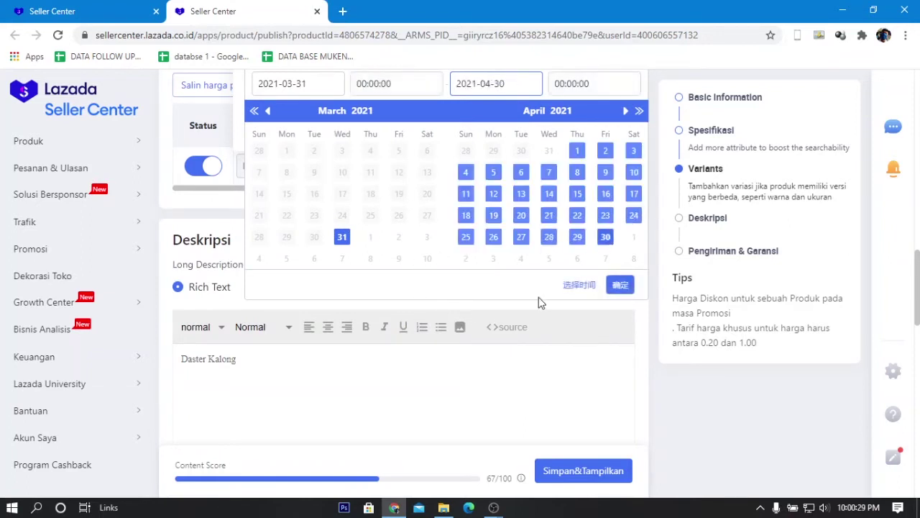
click(625, 287)
scroll(395, 226, up, 2)
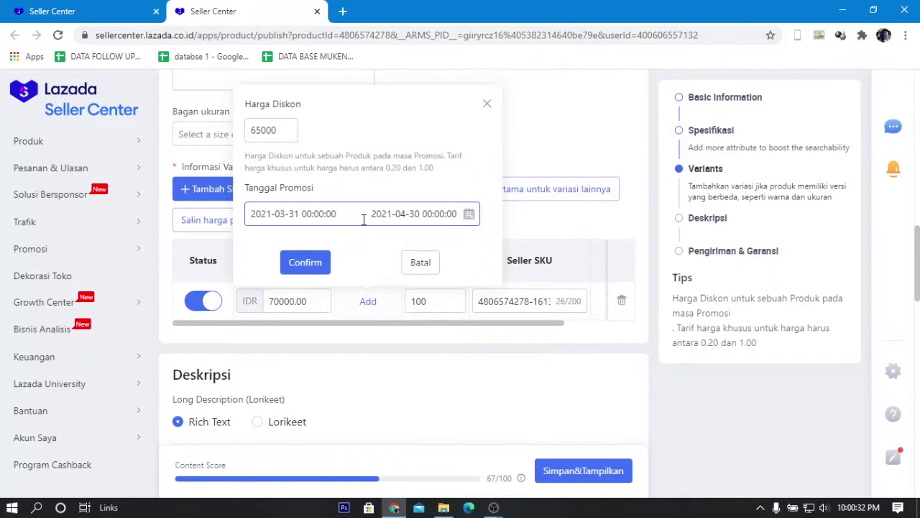
click(314, 268)
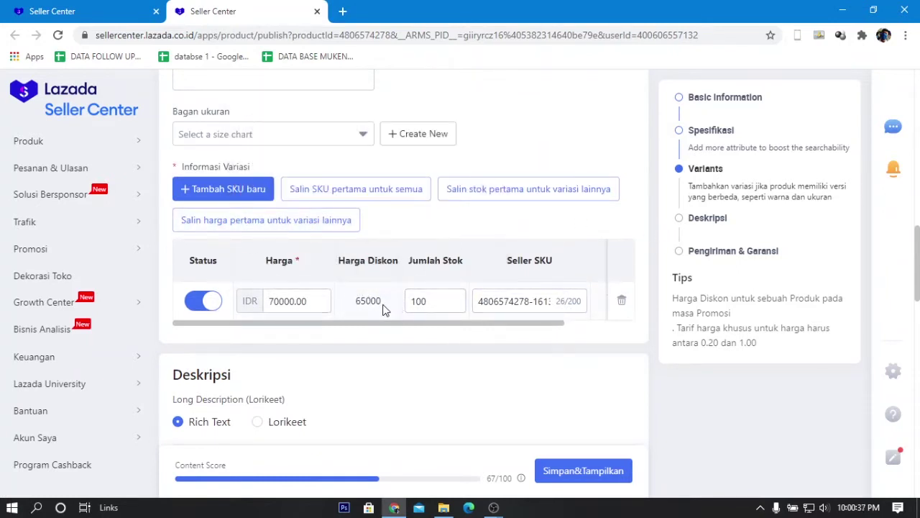
Examine the existing long description text and the short description field of the listing
scroll(384, 309, down, 2)
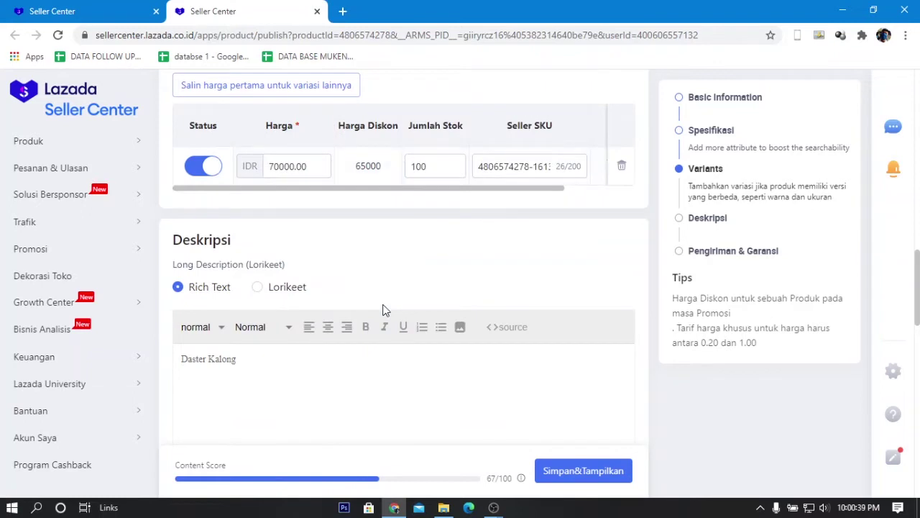
scroll(365, 246, down, 2)
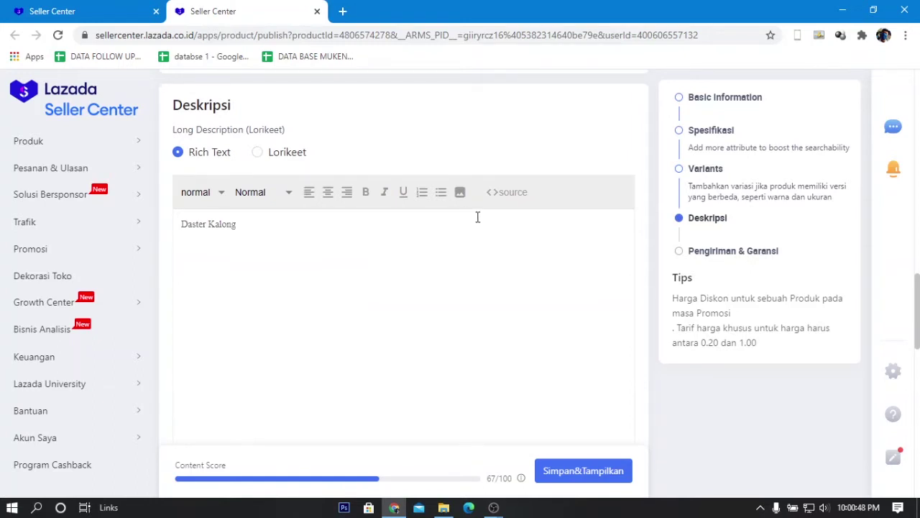
scroll(475, 217, down, 5)
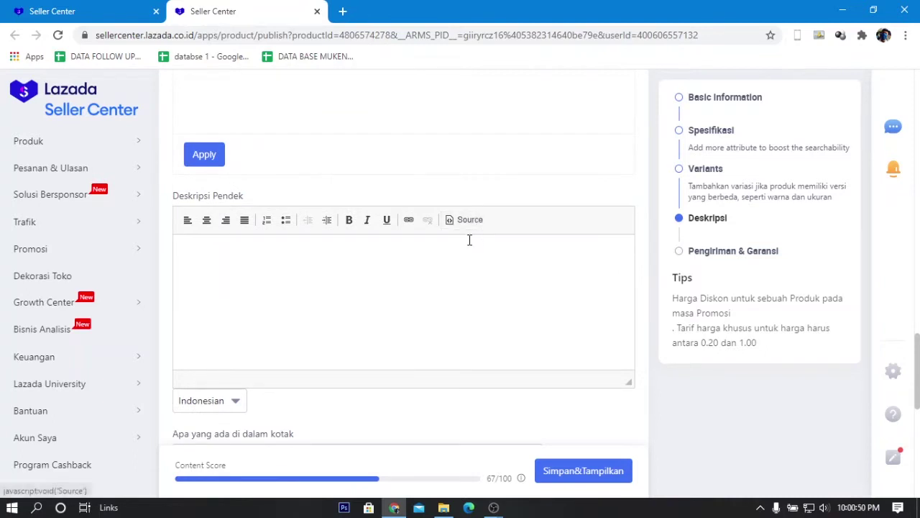
scroll(409, 257, up, 5)
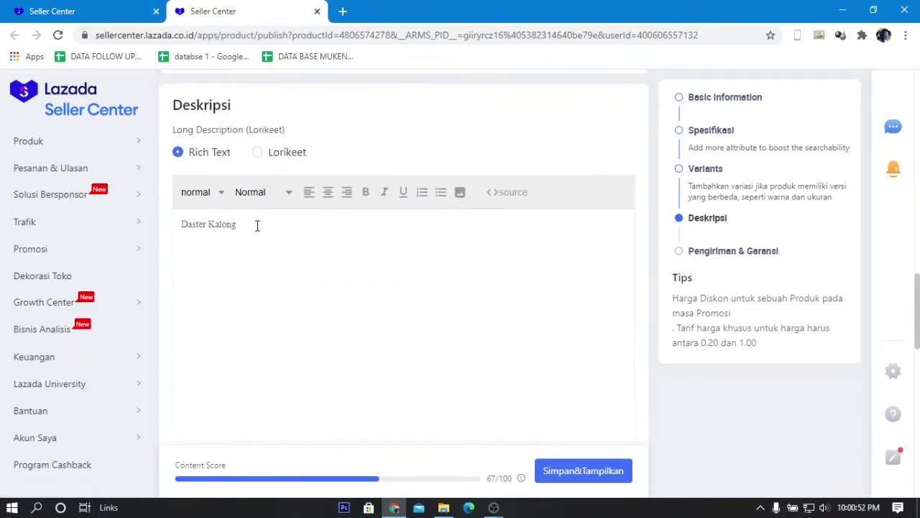
drag(257, 225, 176, 223)
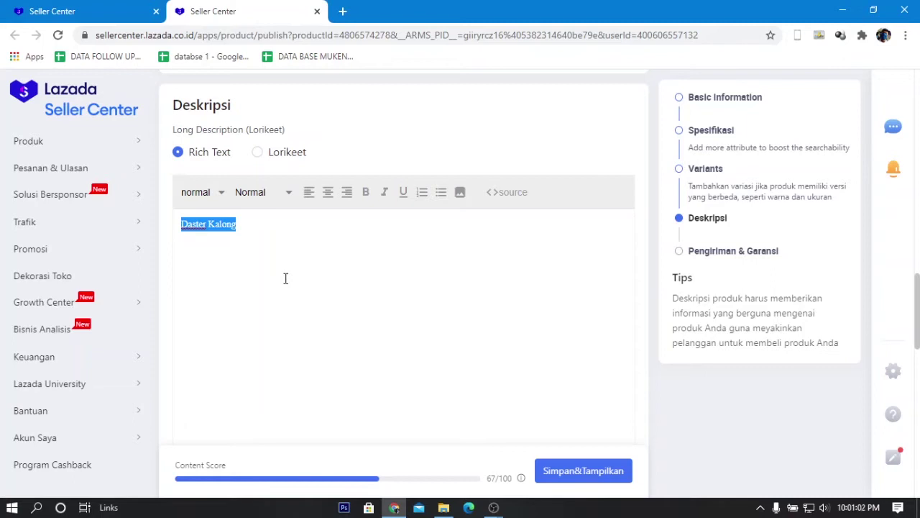
click(287, 280)
drag(257, 225, 180, 226)
Switch the long description to Lorikeet and browse the available description templates
click(257, 153)
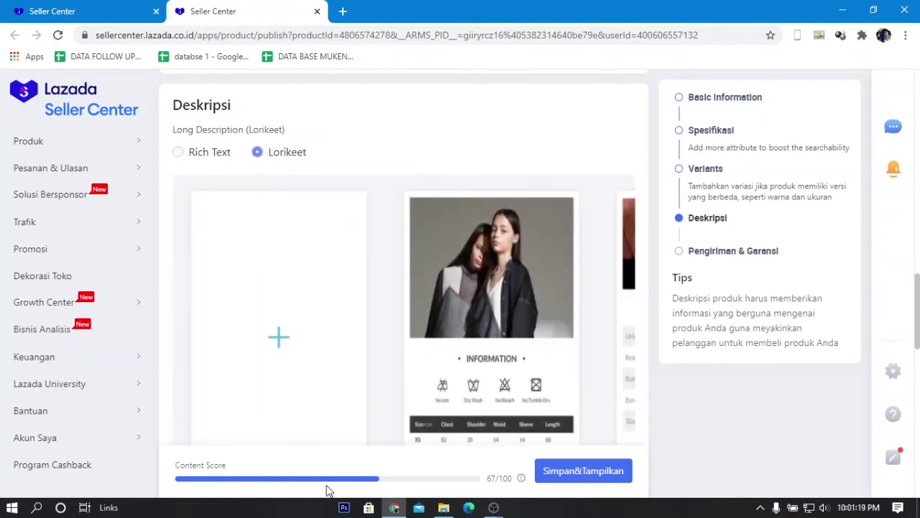
scroll(551, 331, down, 3)
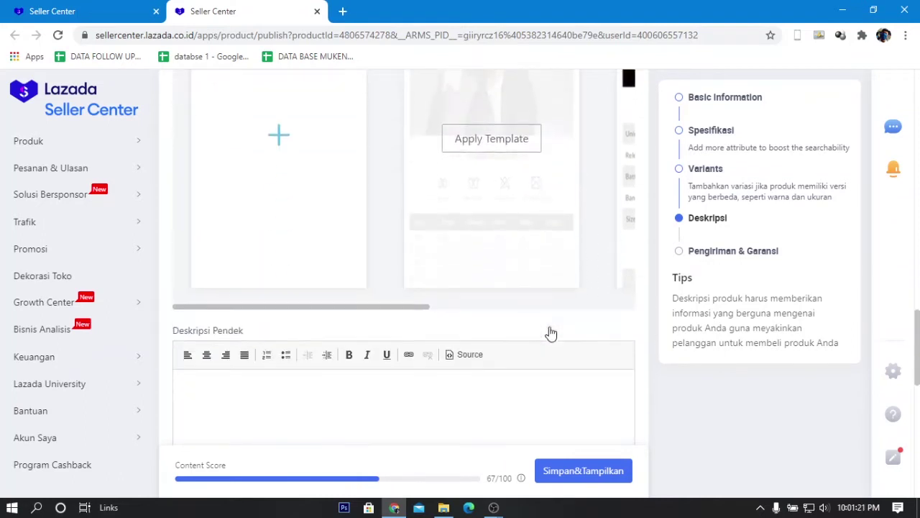
drag(417, 315, 481, 300)
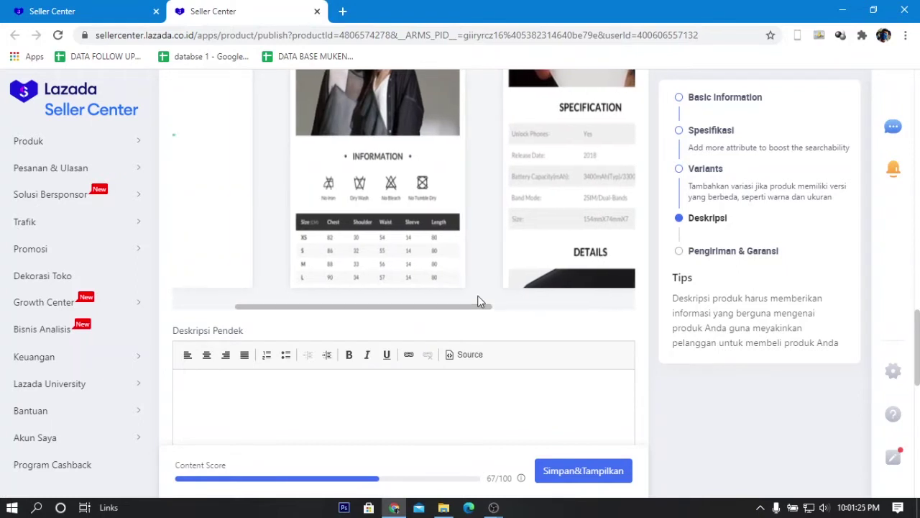
scroll(479, 288, up, 2)
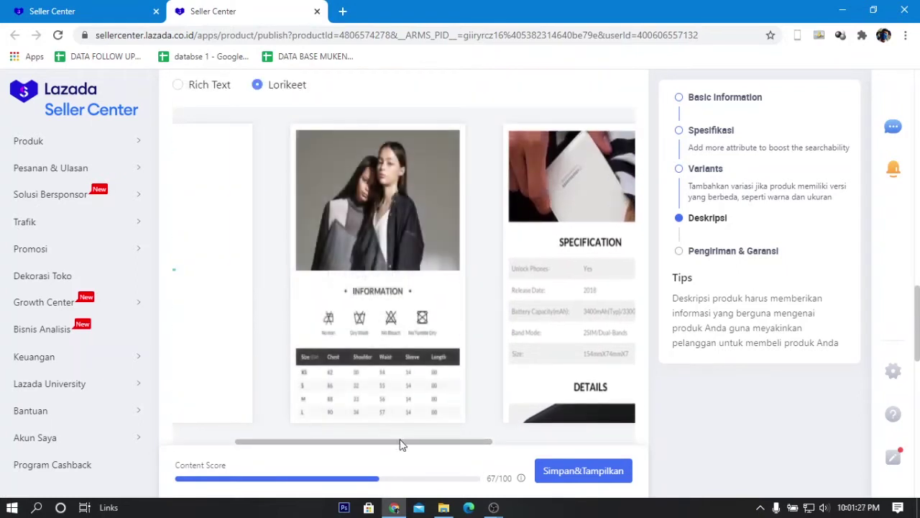
drag(401, 441, 678, 165)
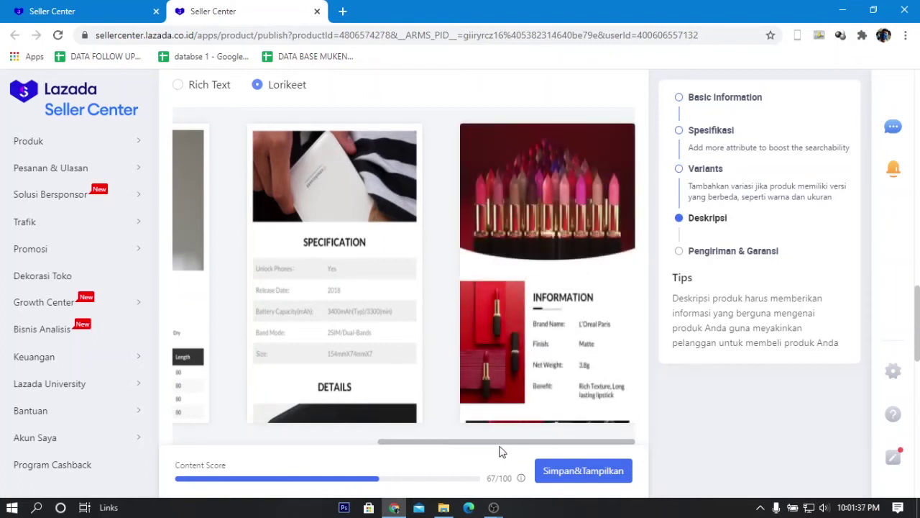
drag(499, 444, 363, 446)
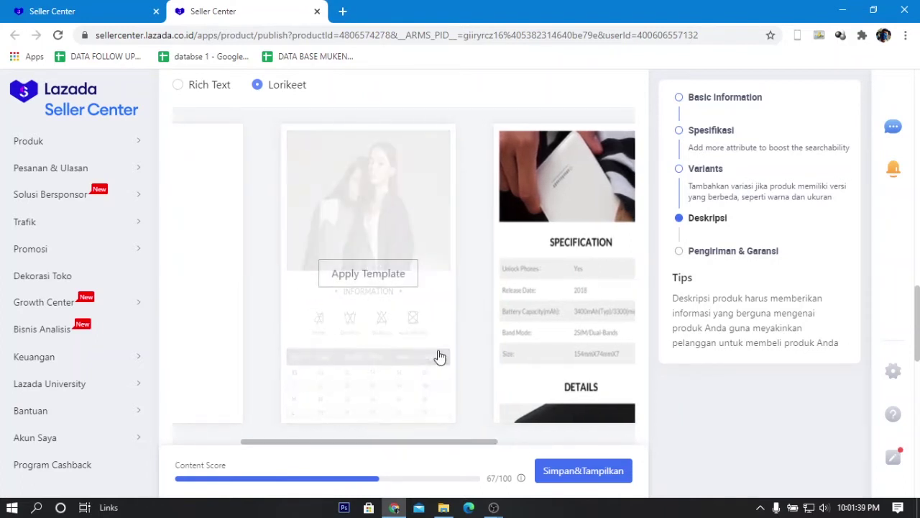
Write the short description on separate lines: Daster kalong bahan rayon, ukuran : jumbo, Detail Ukuran :, LD : 120, PB : 120
scroll(437, 355, down, 3)
click(352, 348)
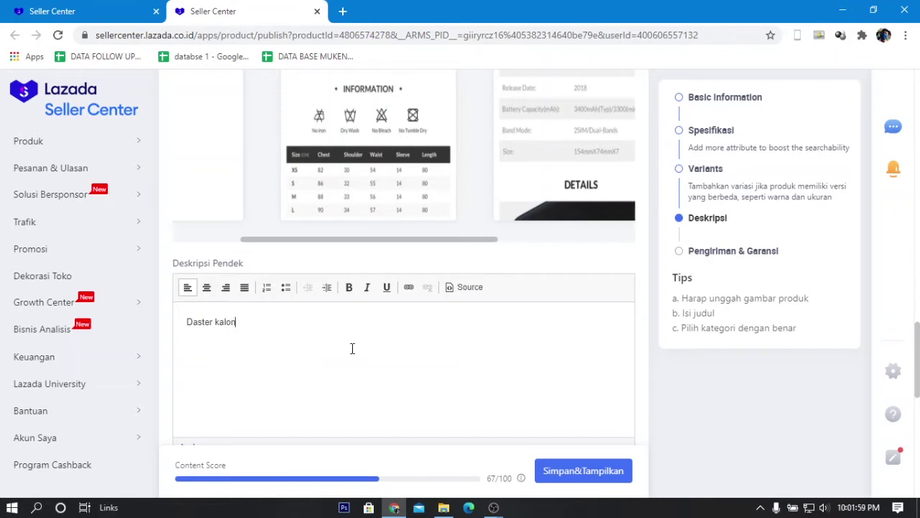
text(g bahan rayon )
text(ukuran )
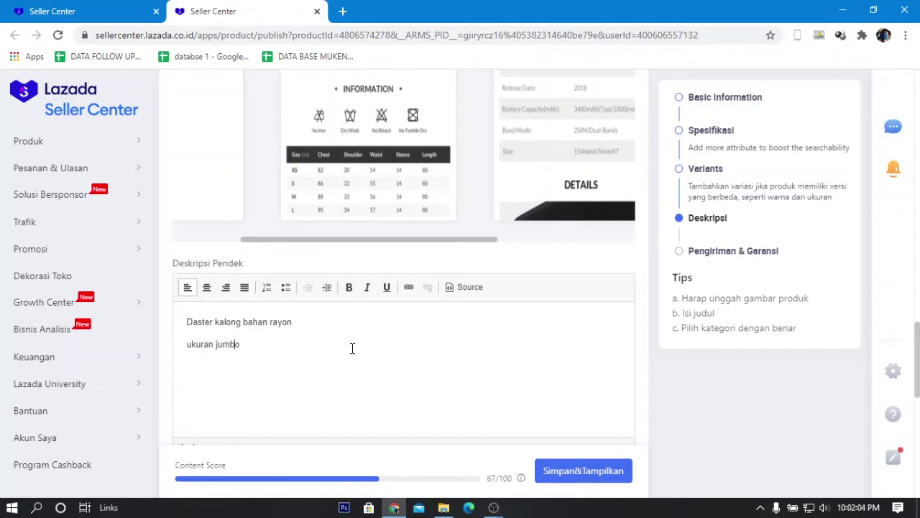
text(:)
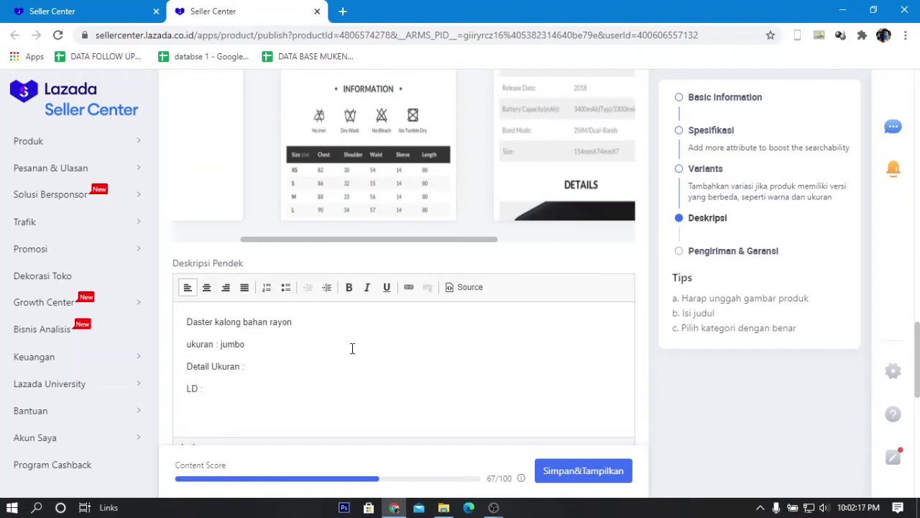
text(20 P)
text(B)
Format all lines of the short description as a bulleted list
drag(251, 409, 185, 318)
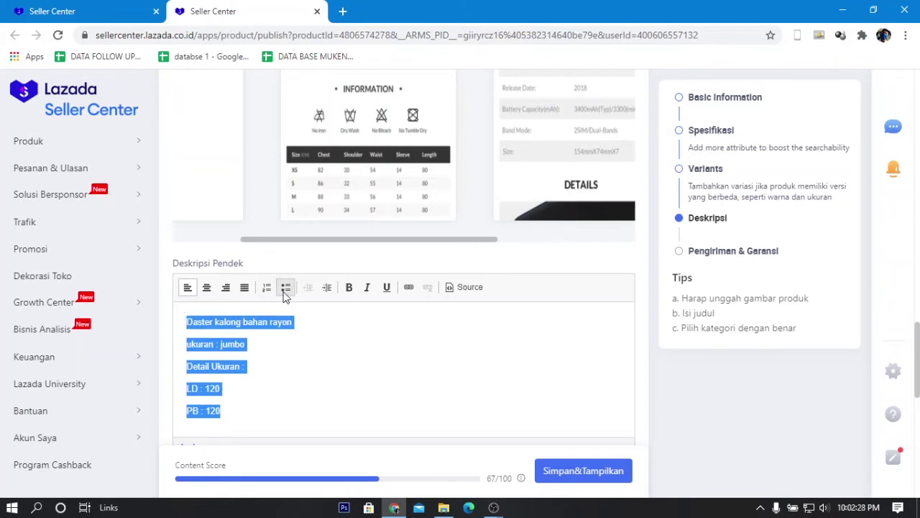
click(253, 360)
key(ctrl+a)
click(285, 287)
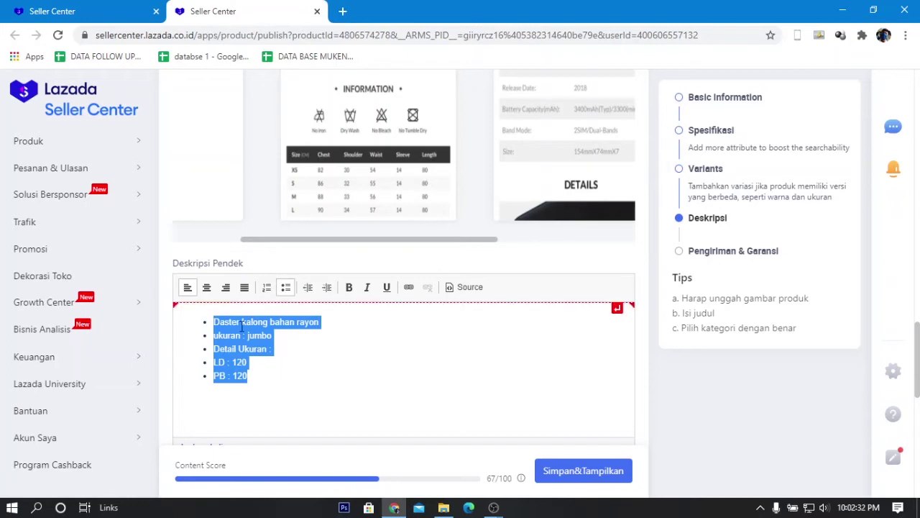
Review the description section and the warranty, package weight and package dimension fields under Pengiriman & Garansi
scroll(241, 326, down, 4)
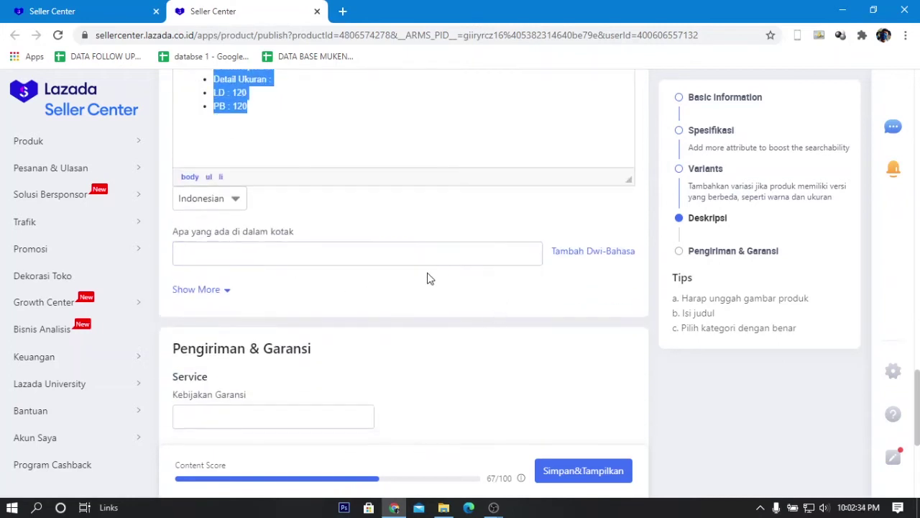
scroll(297, 298, up, 1)
scroll(297, 298, up, 2)
scroll(362, 335, up, 4)
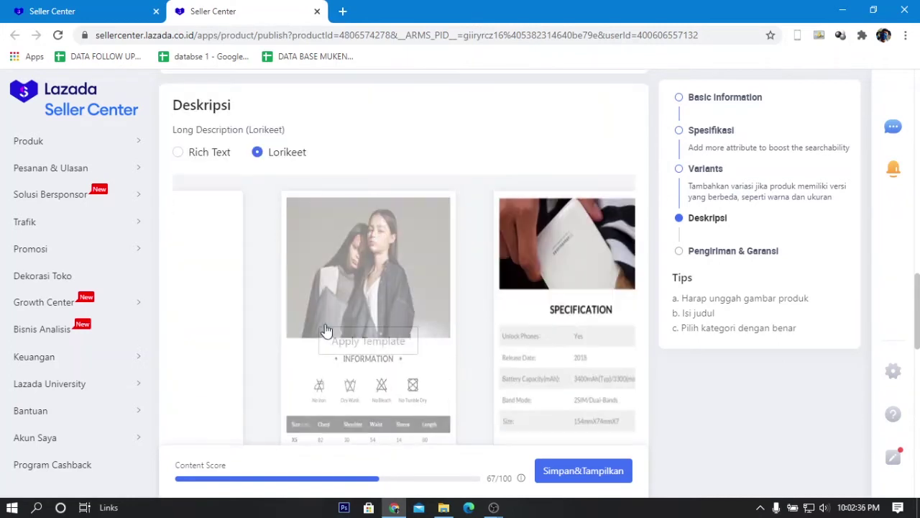
scroll(276, 208, down, 6)
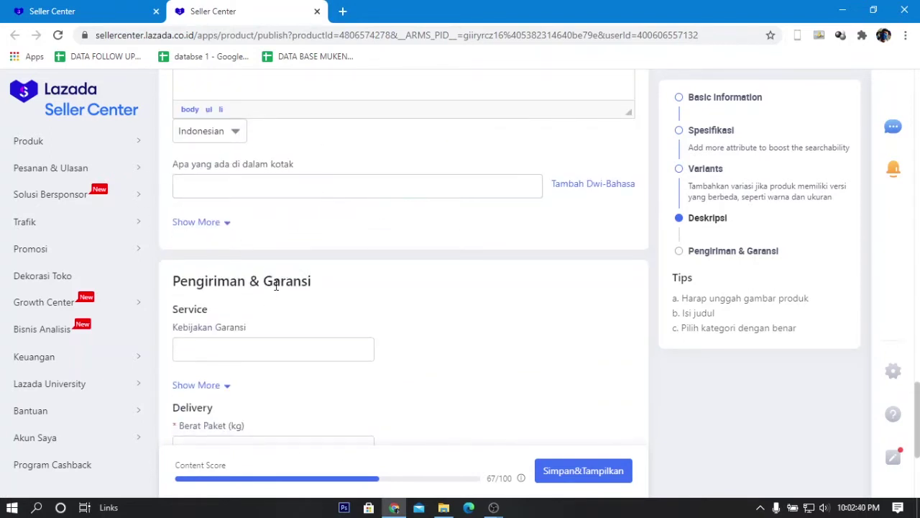
scroll(277, 285, down, 2)
click(267, 211)
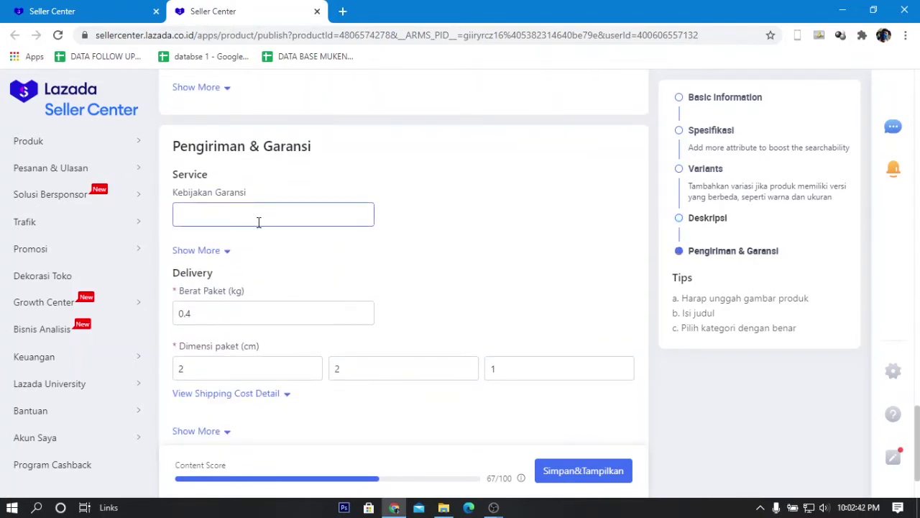
scroll(259, 222, down, 2)
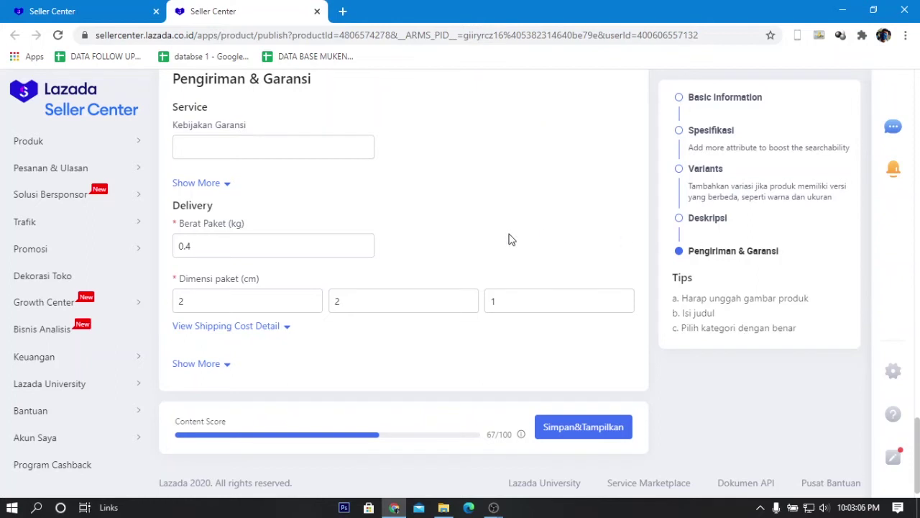
Try a package weight (Berat Paket) of 40 in the delivery details
click(197, 246)
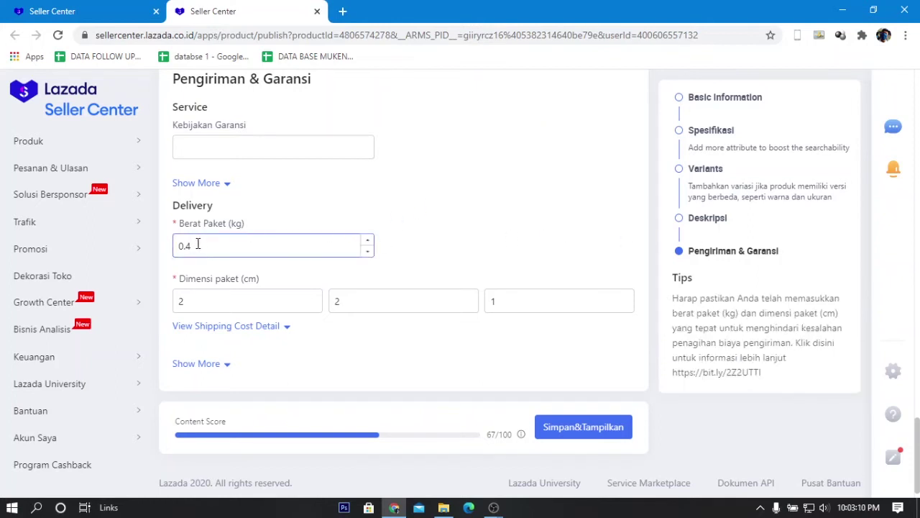
mouse_move(185, 246)
mouse_down()
mouse_move(230, 254)
mouse_move(176, 252)
mouse_up()
text(300)
text(40)
click(509, 201)
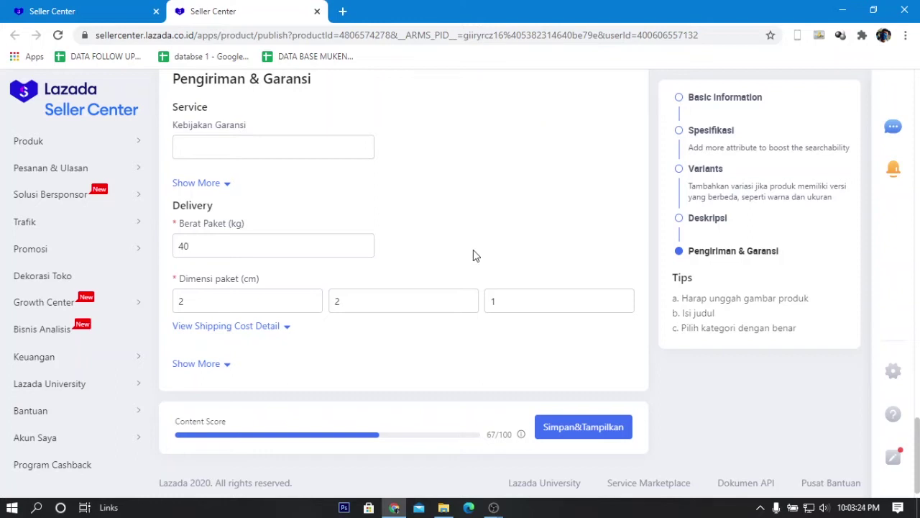
Set the package weight (Berat Paket) to 0.4 kg
drag(218, 251, 176, 248)
text(0.)
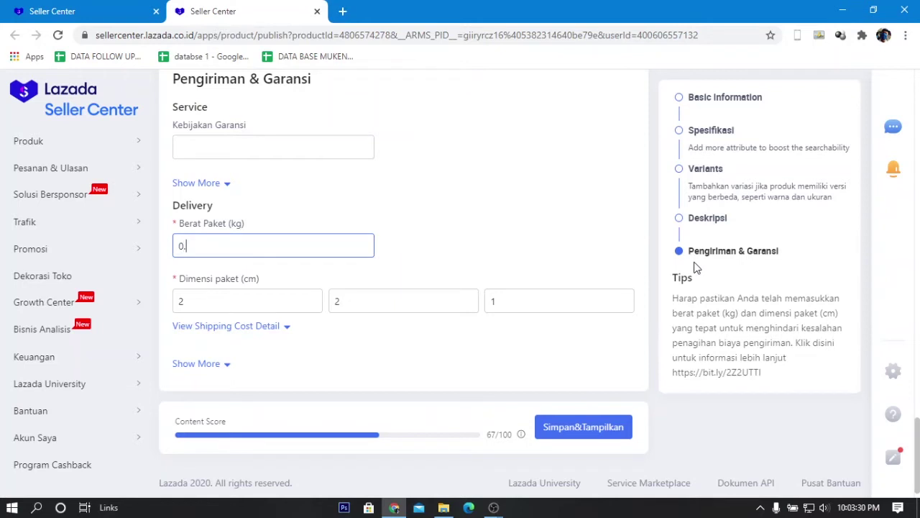
text(4)
click(471, 246)
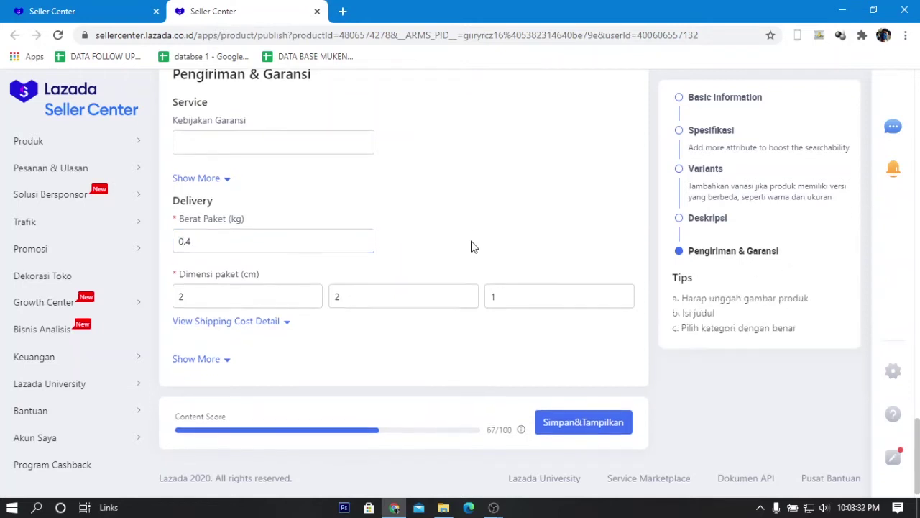
Save and publish the corrected product listing, and view the options offered after submission
scroll(471, 246, down, 1)
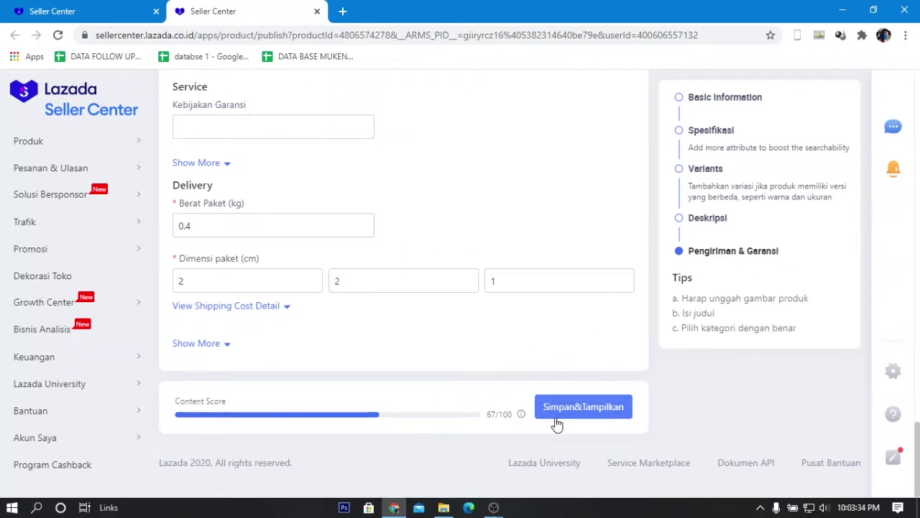
click(578, 409)
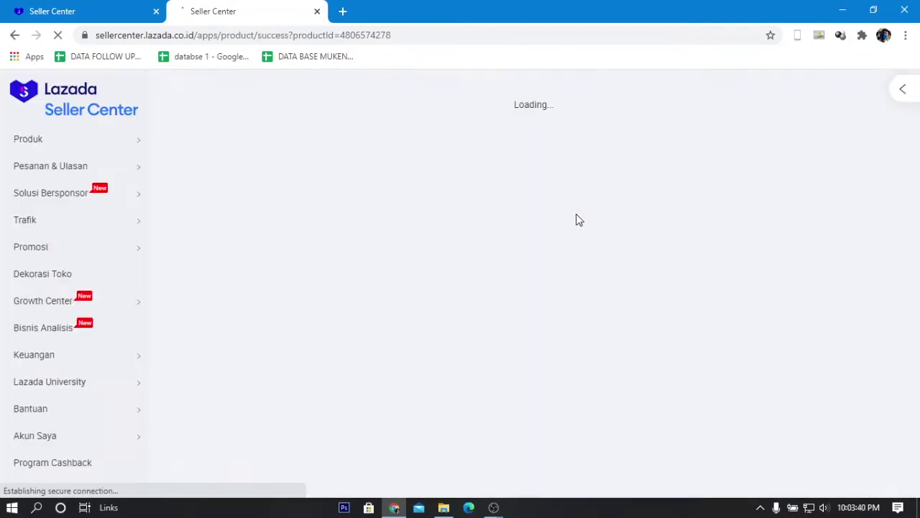
scroll(365, 348, down, 3)
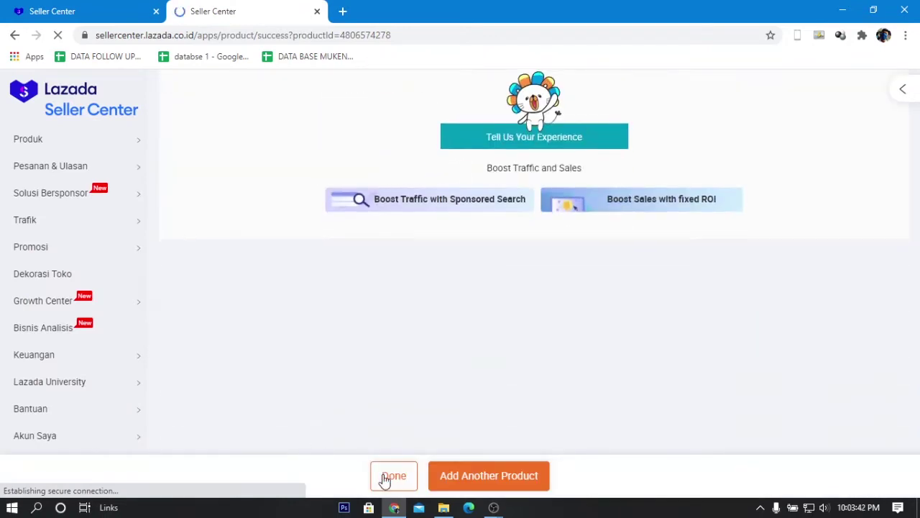
Finish the product submission and check the corrected Daster Kalong Kelelawar listing among the live products
click(379, 478)
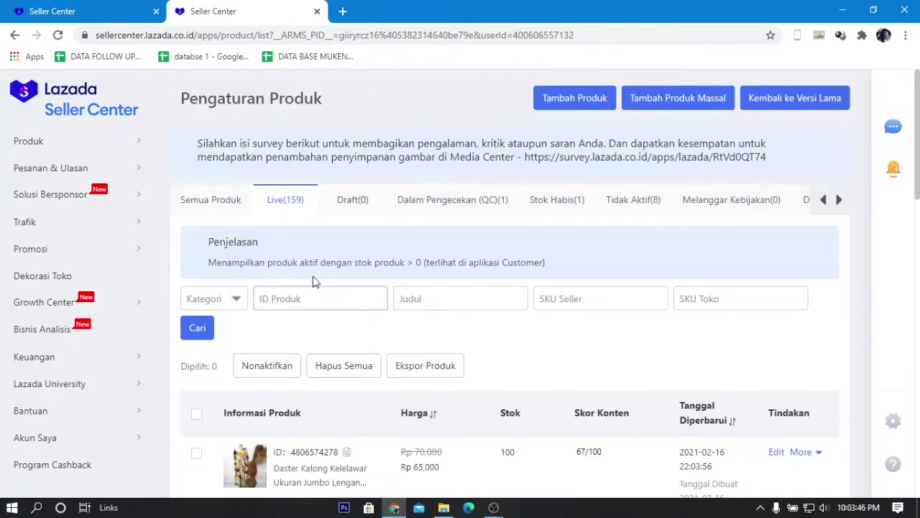
scroll(300, 368, down, 2)
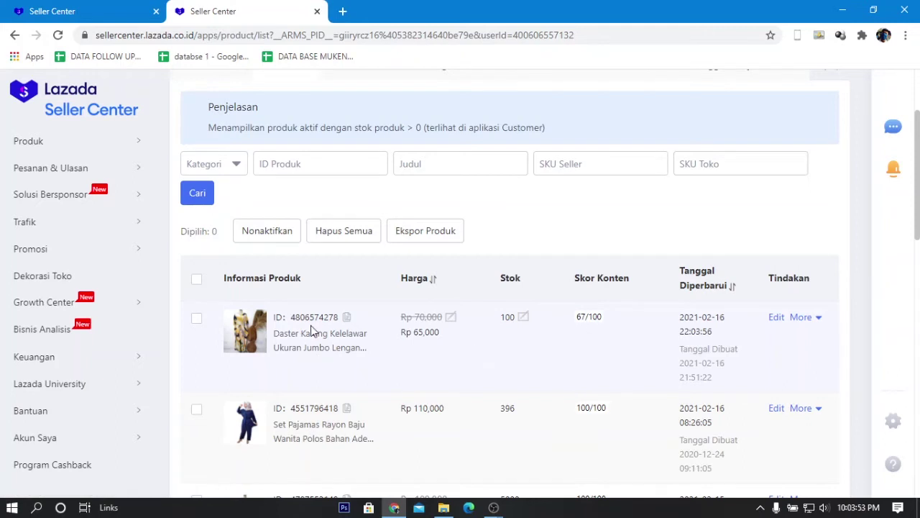
scroll(311, 325, up, 2)
mouse_move(490, 510)
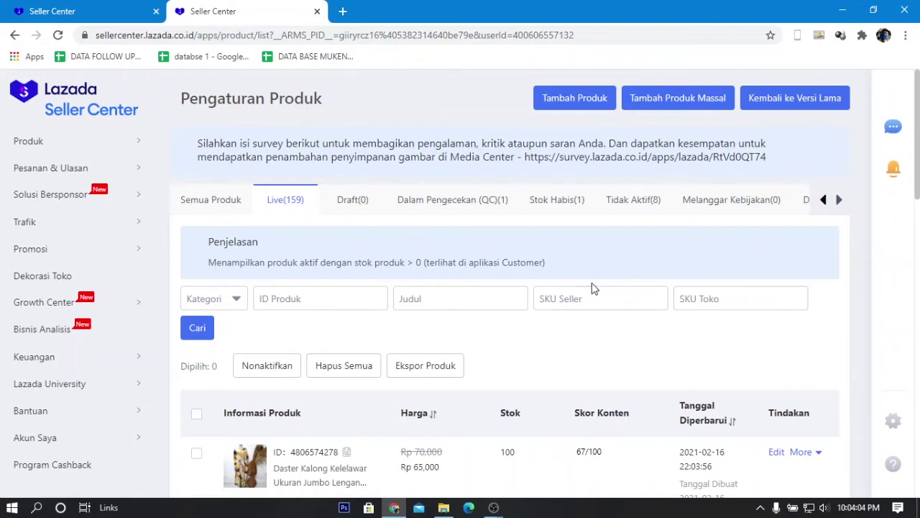
Open Pencarian Bersponsor under Solusi Bersponsor and start creating the first sponsored search campaign
mouse_move(65, 198)
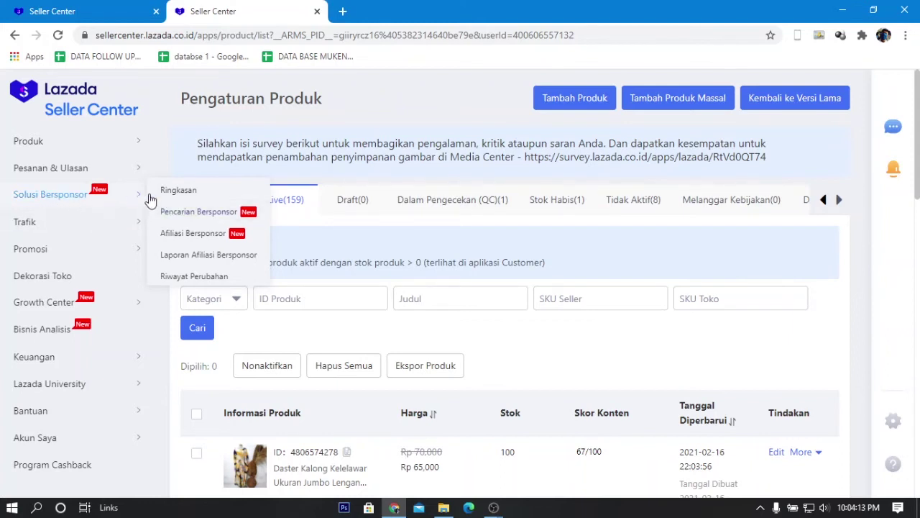
click(183, 215)
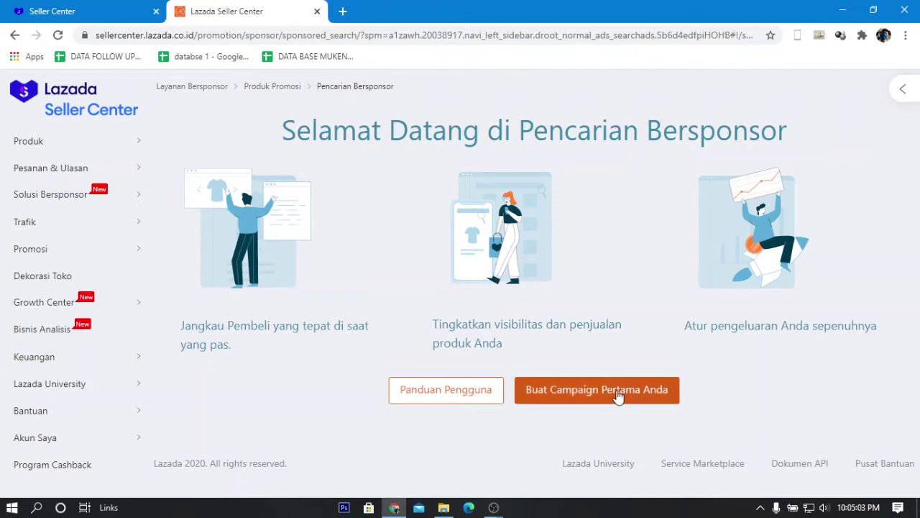
click(620, 394)
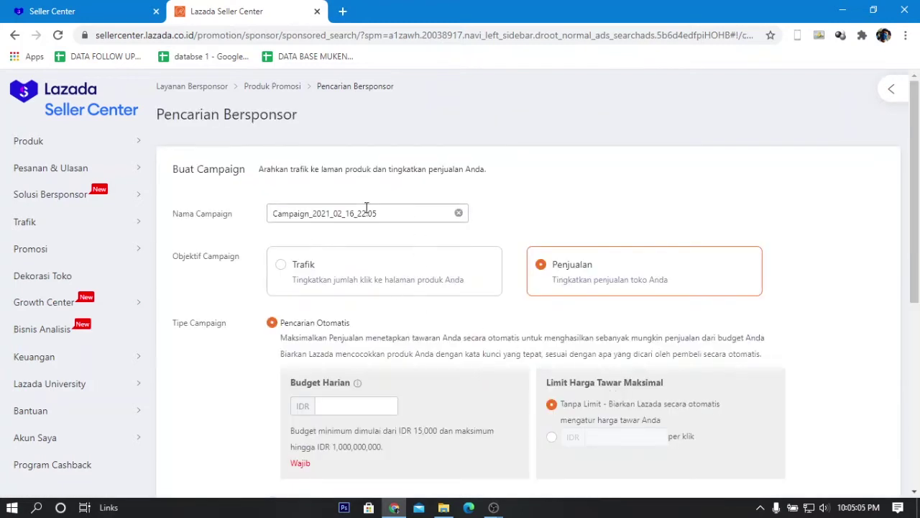
Replace the default campaign name (Nama Campaign) with Daster
drag(413, 213, 272, 214)
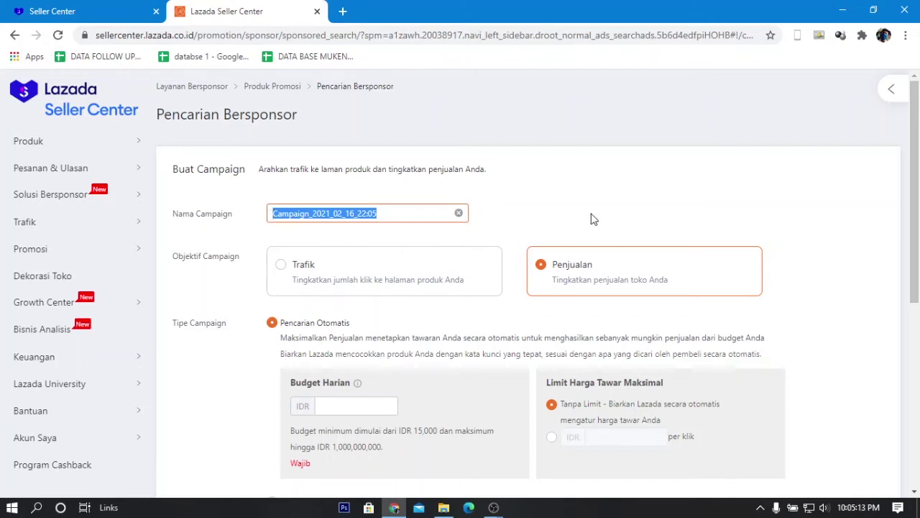
text(dAS)
key(BackSpace)
key(BackSpace)
key(BackSpace)
text(Das)
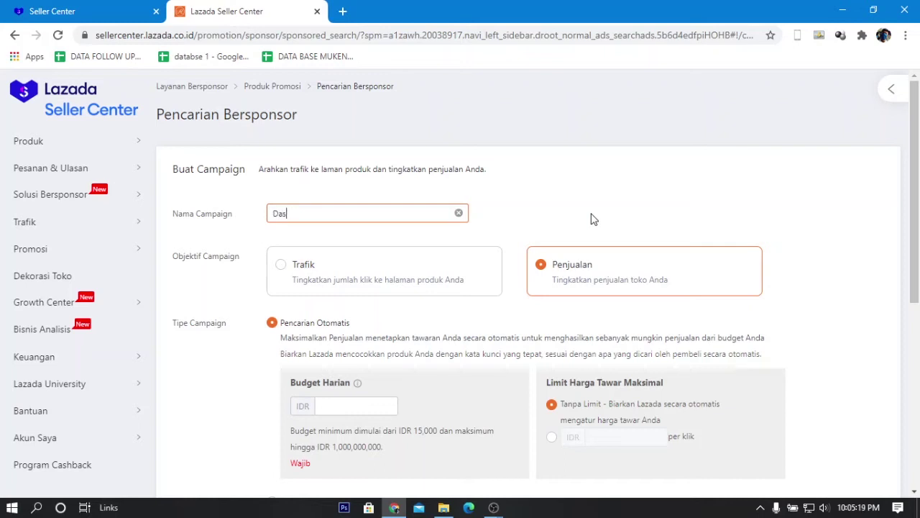
text(ter)
click(593, 218)
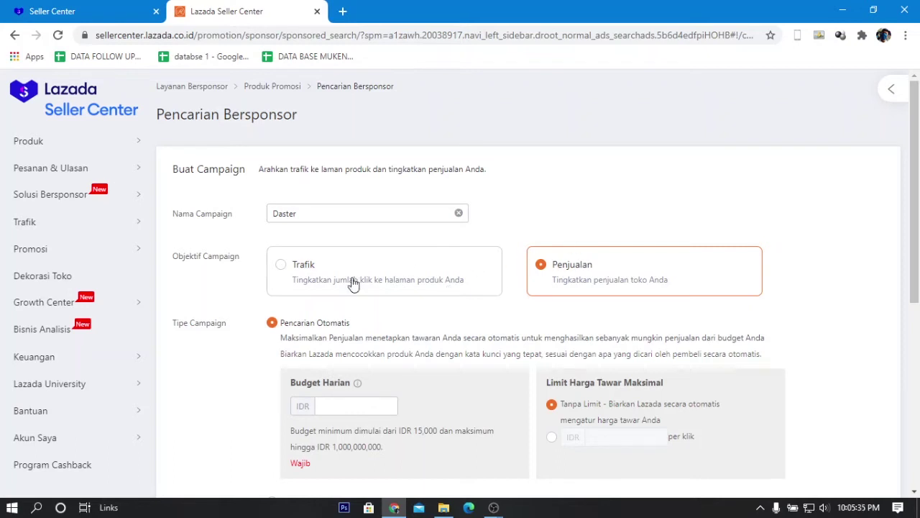
Set the campaign objective to Trafik and the campaign type to Pencarian Standar
click(281, 266)
scroll(429, 285, down, 3)
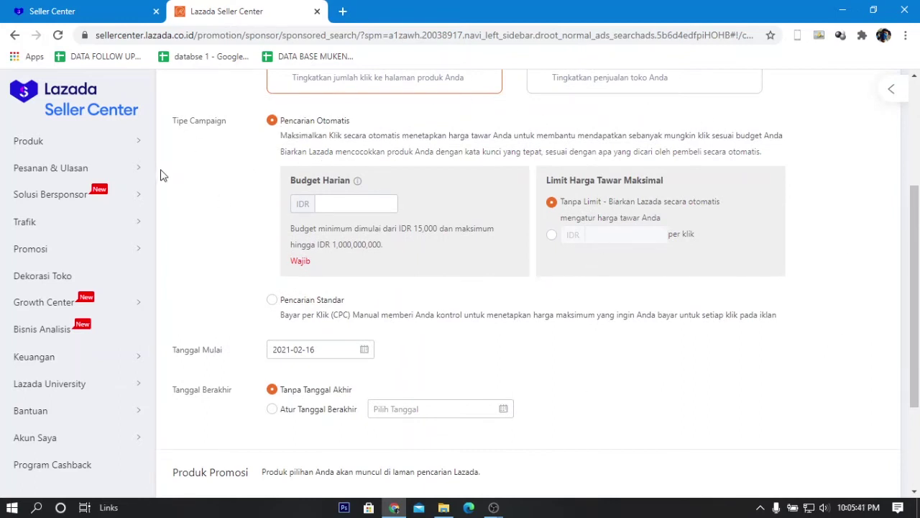
click(272, 300)
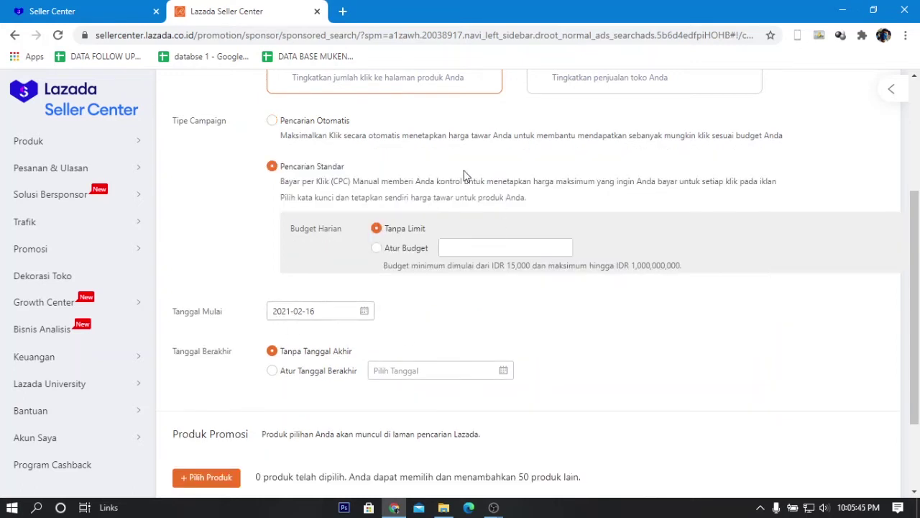
Add the Daster Kalong Kelelawar Ukuran Jumbo product to the campaign and continue to the keyword and bid settings
scroll(238, 248, down, 2)
click(228, 365)
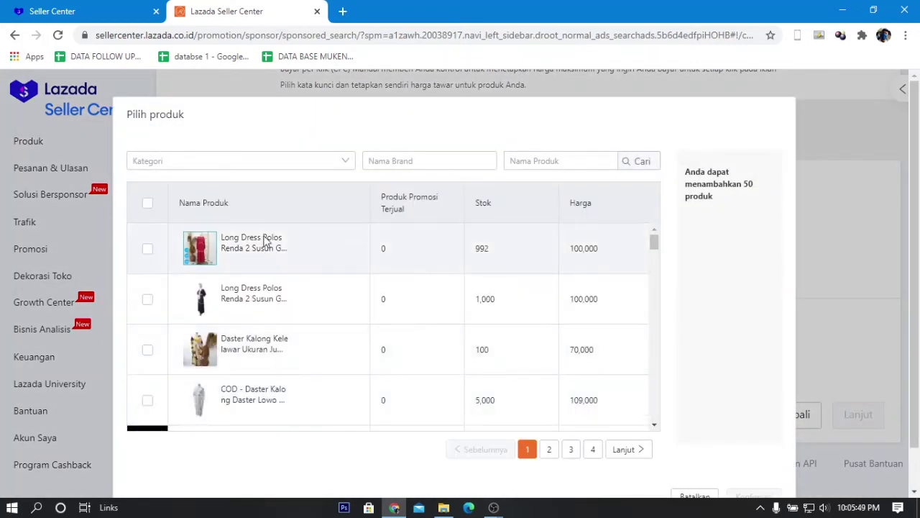
scroll(230, 316, down, 1)
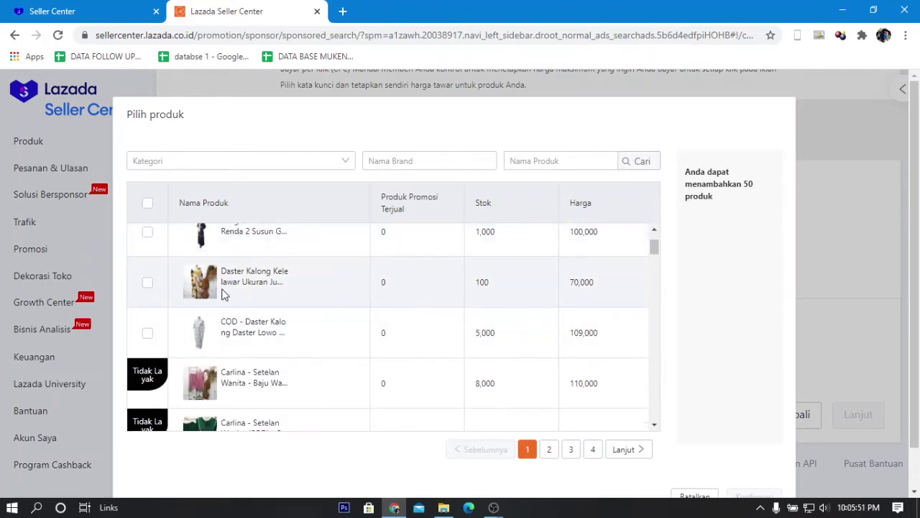
click(147, 286)
scroll(734, 406, down, 1)
click(754, 451)
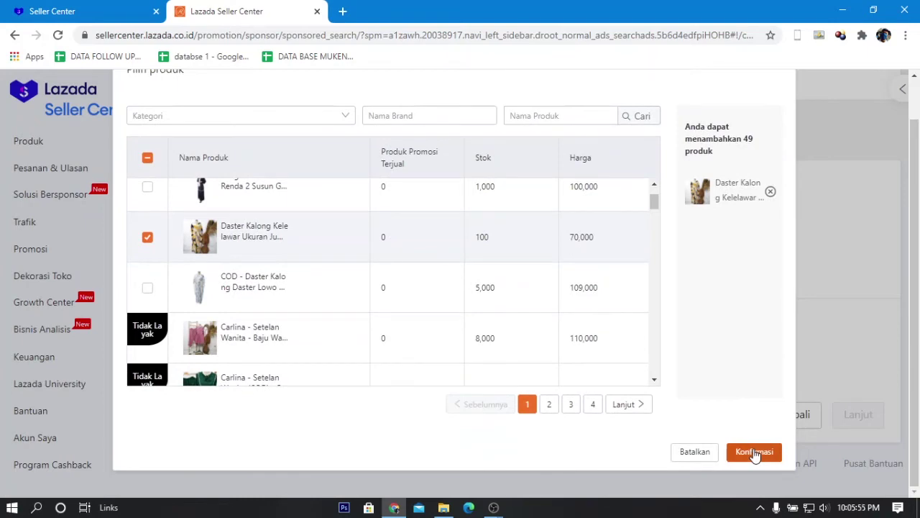
scroll(719, 403, down, 3)
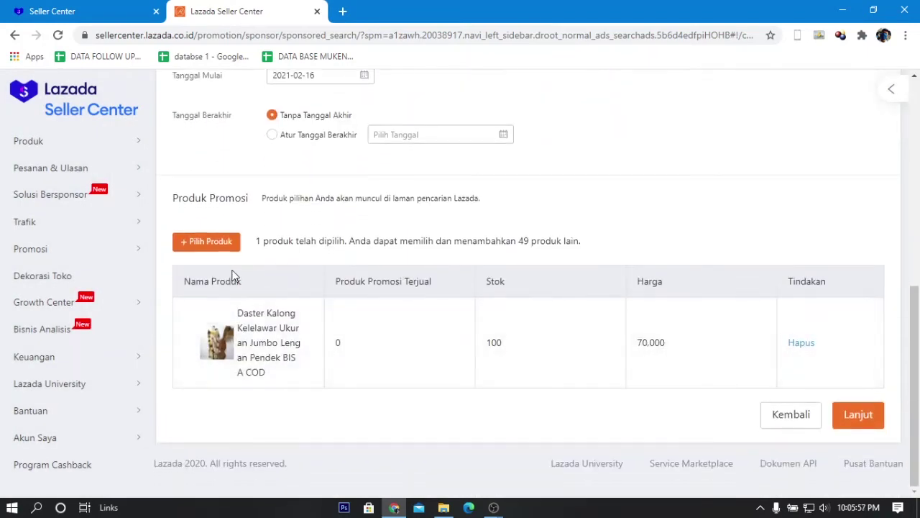
click(858, 417)
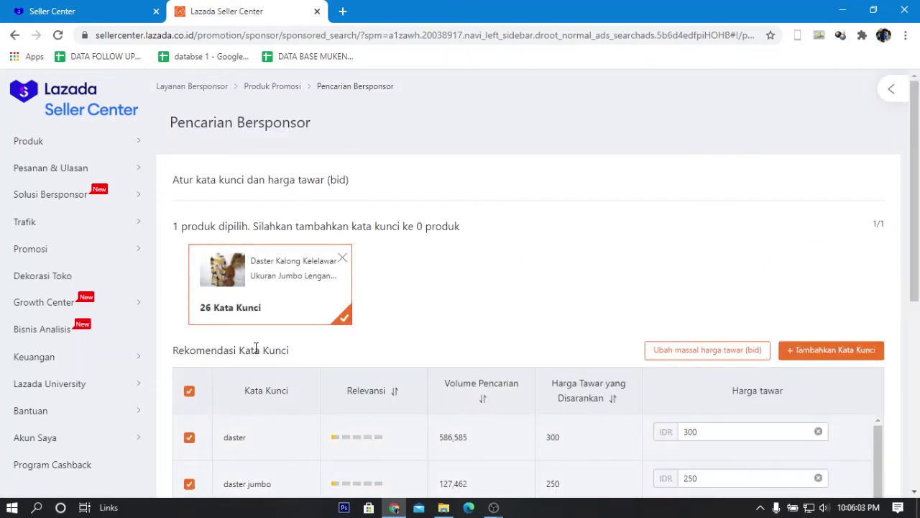
Examine the recommended keywords daster, daster jumbo and jumbo together with their search volumes
scroll(262, 351, down, 3)
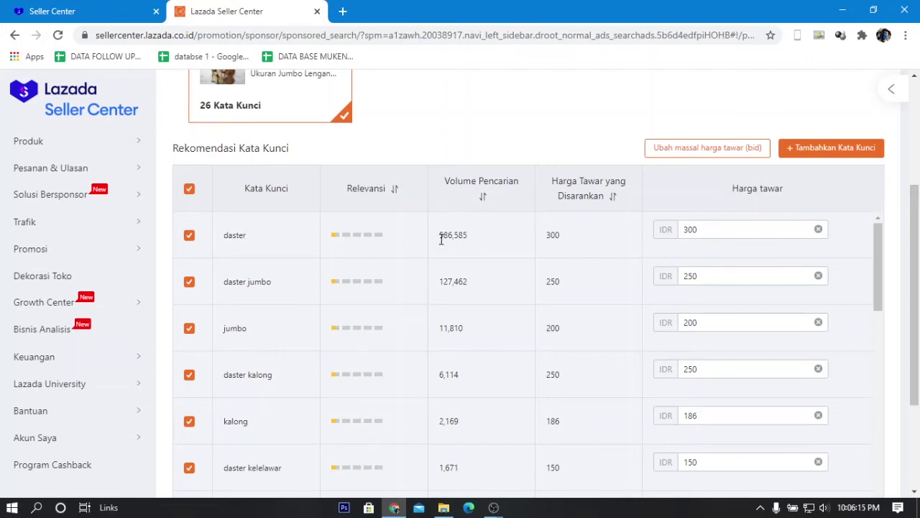
drag(439, 235, 453, 240)
drag(232, 233, 253, 238)
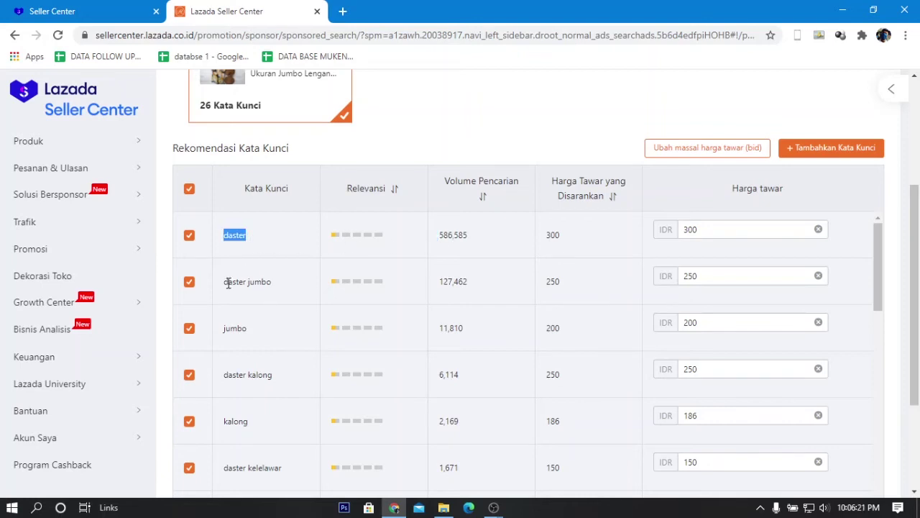
drag(227, 282, 322, 292)
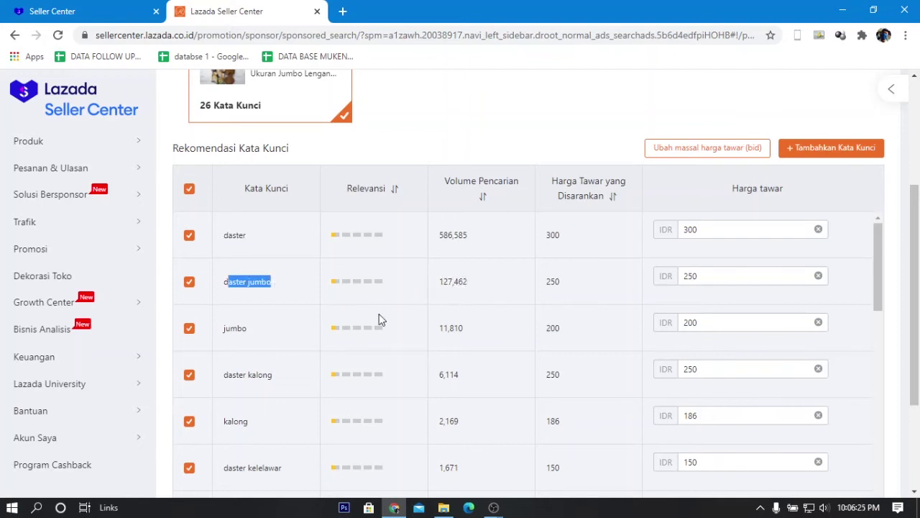
drag(226, 331, 381, 334)
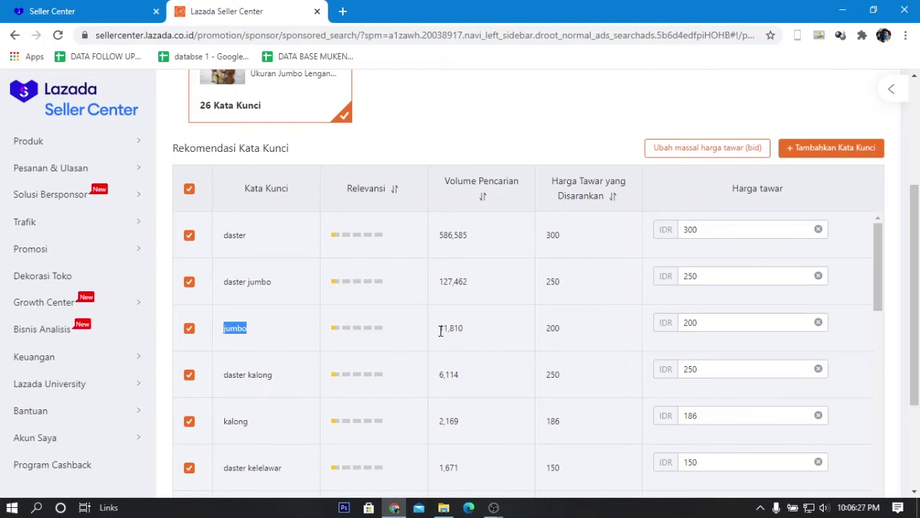
drag(440, 331, 472, 336)
scroll(470, 335, down, 1)
scroll(467, 352, up, 1)
Open Google Sheets in a new browser tab and create a blank spreadsheet
click(344, 11)
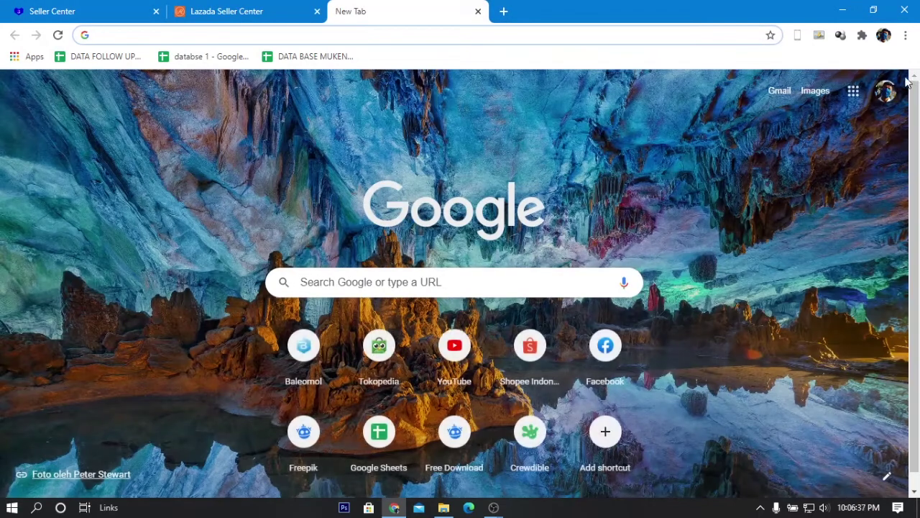
click(853, 92)
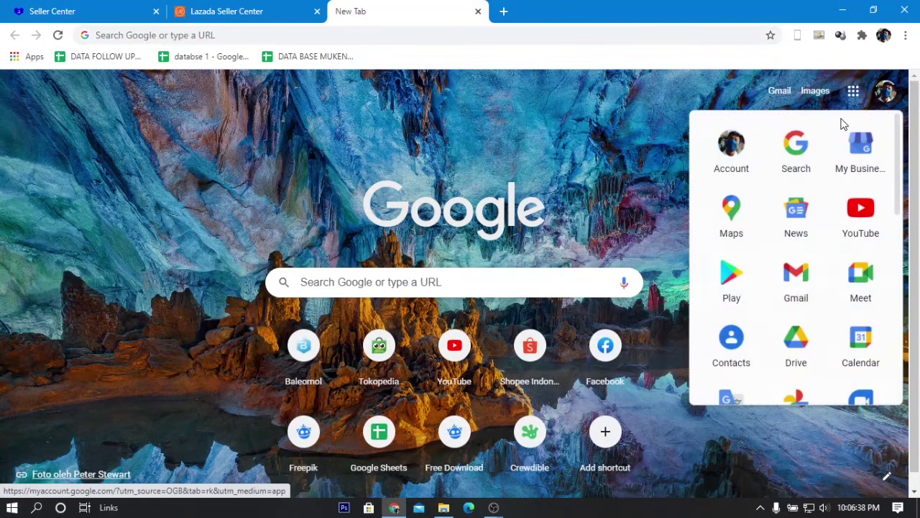
scroll(798, 282, down, 5)
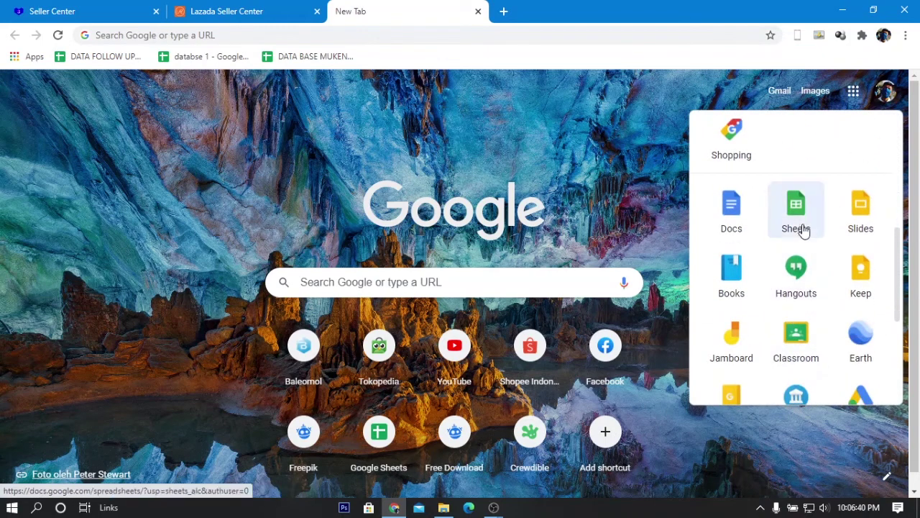
click(798, 229)
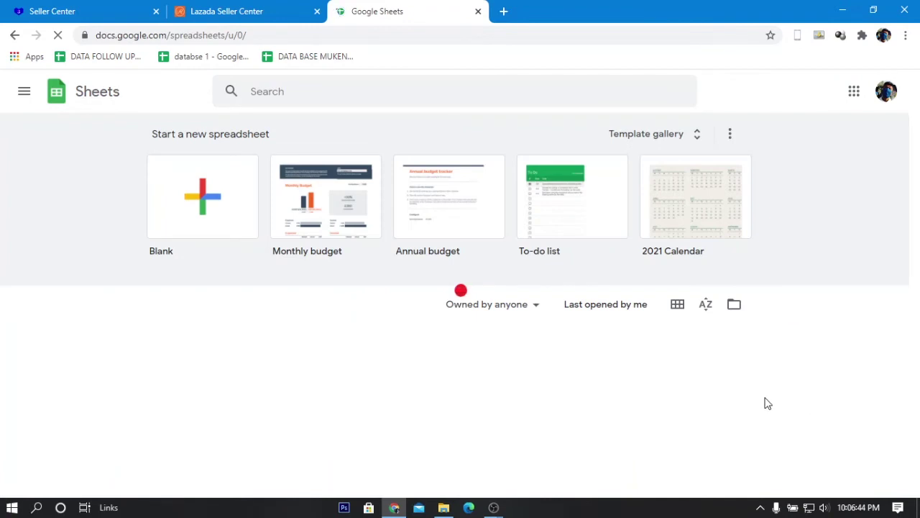
click(214, 218)
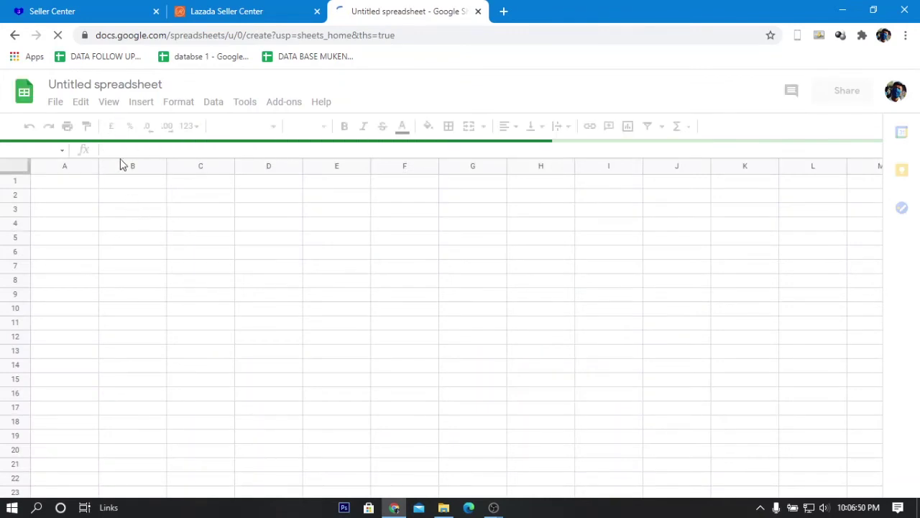
Check the search volume of the keyword daster in the Lazada campaign and return to the new spreadsheet
click(207, 9)
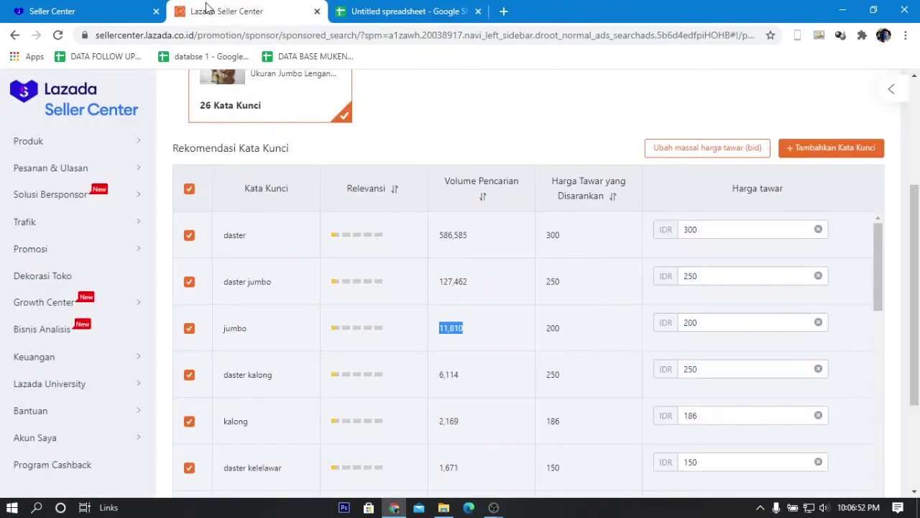
drag(441, 234, 468, 236)
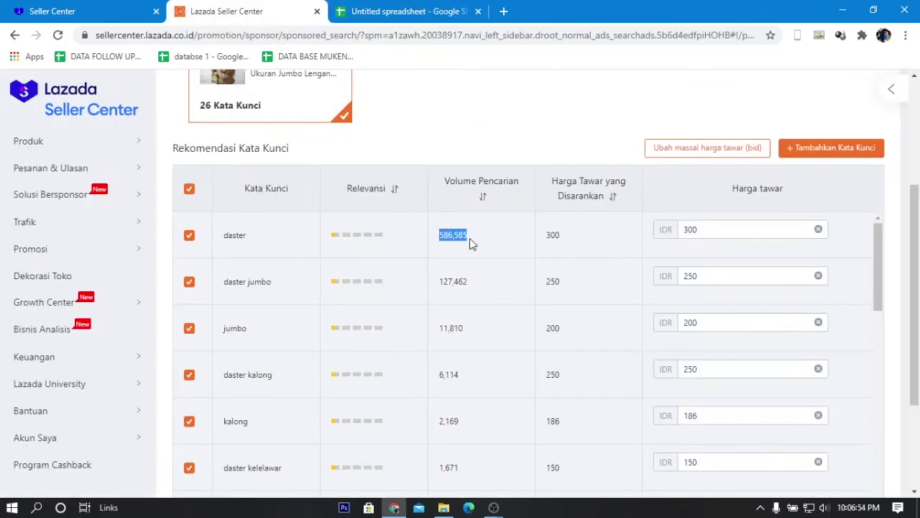
click(406, 11)
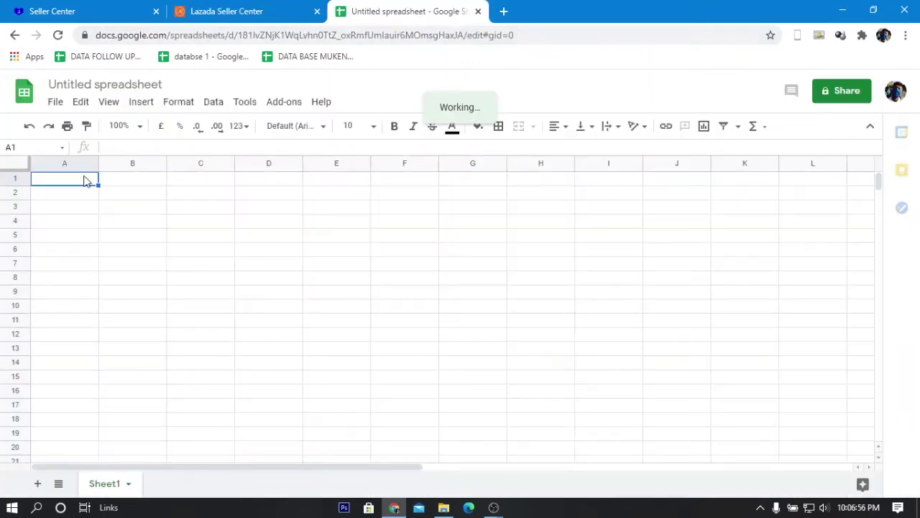
Enter the headers Kata Kunci in A1 and Volume Pencarian in B1, and widen column B to fit its header
text(K)
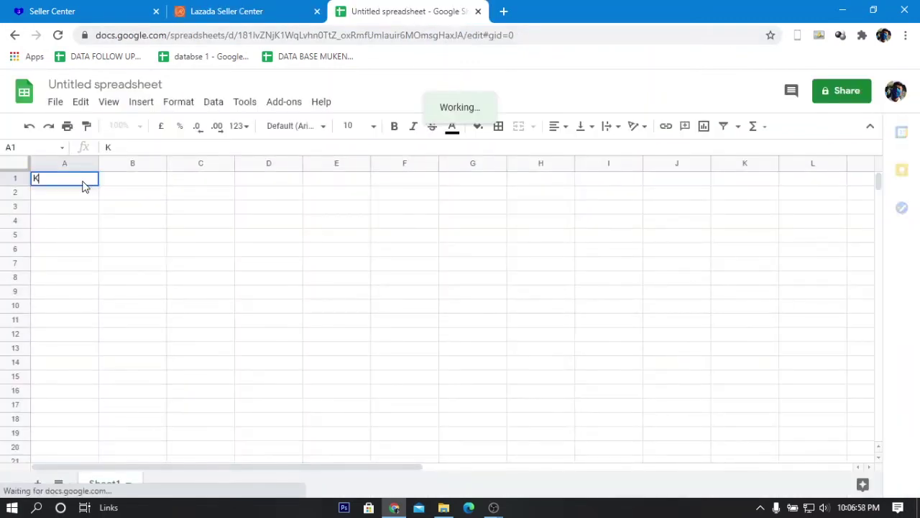
text(ata Kunci)
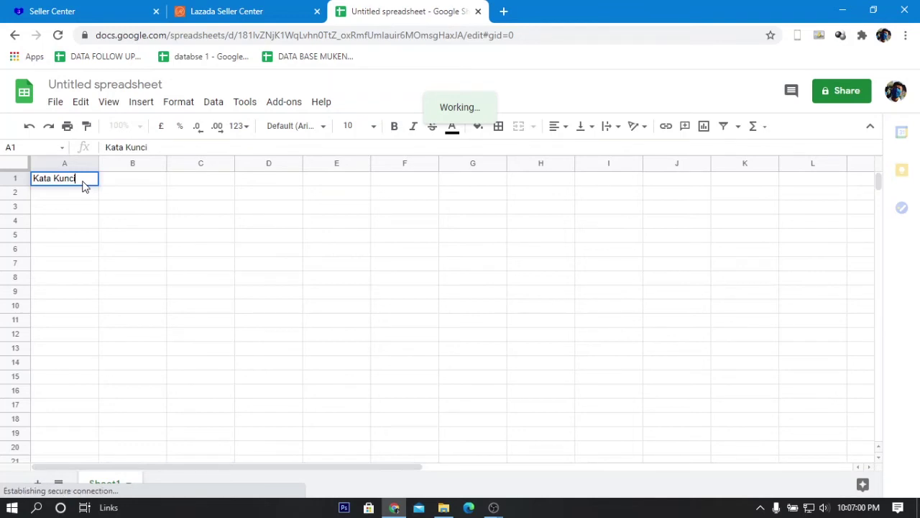
key(Tab)
text(Volu)
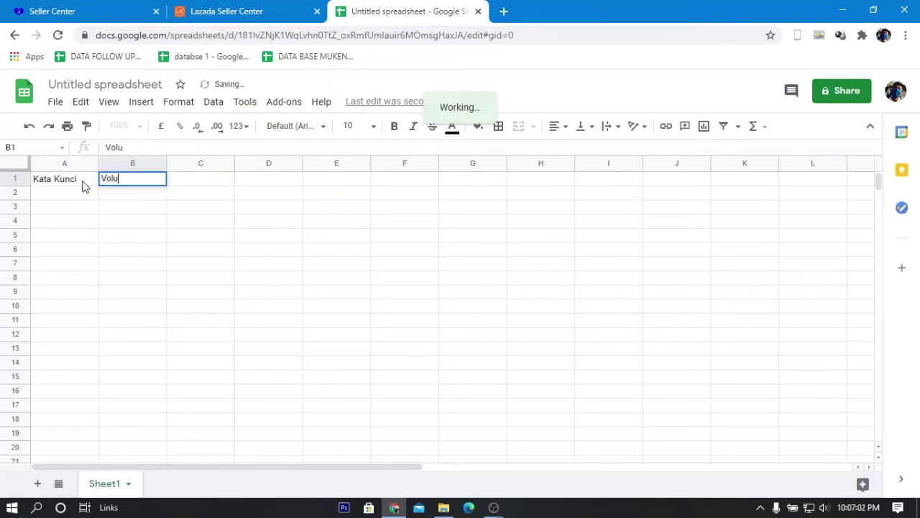
text(me Pencarian)
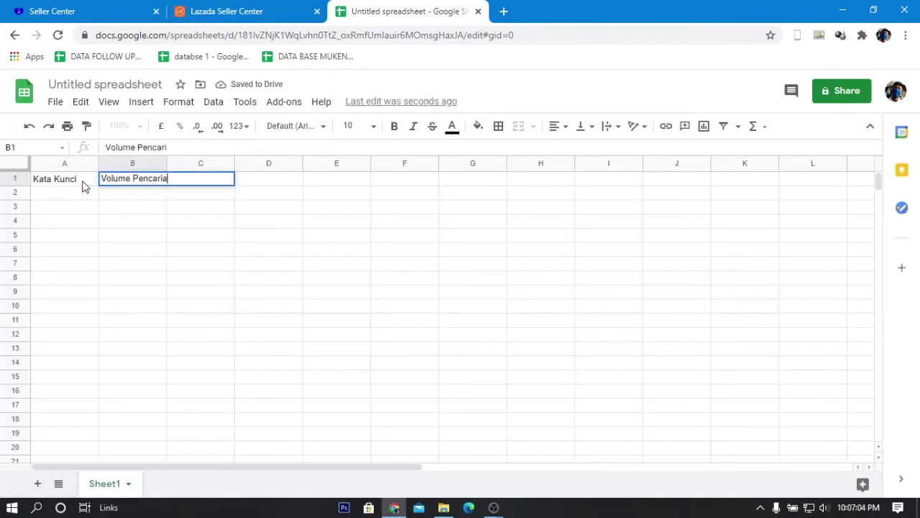
key(Return)
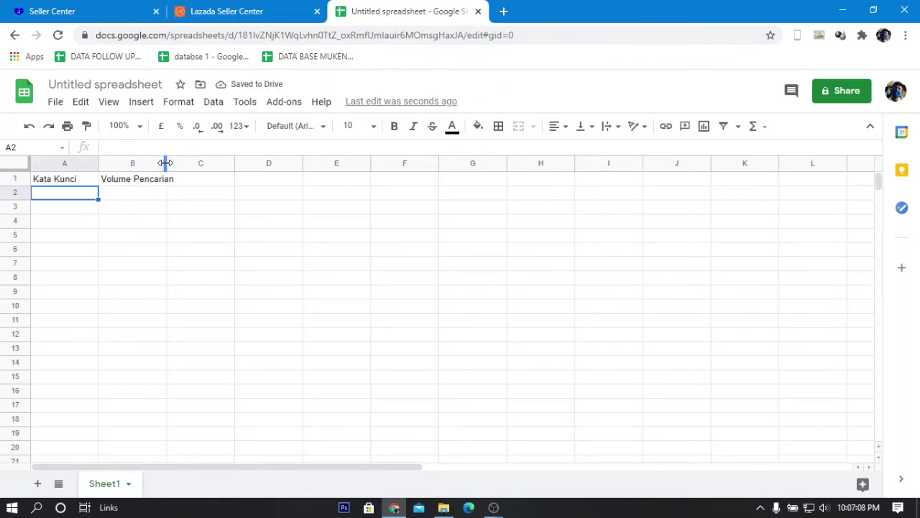
drag(166, 163, 176, 163)
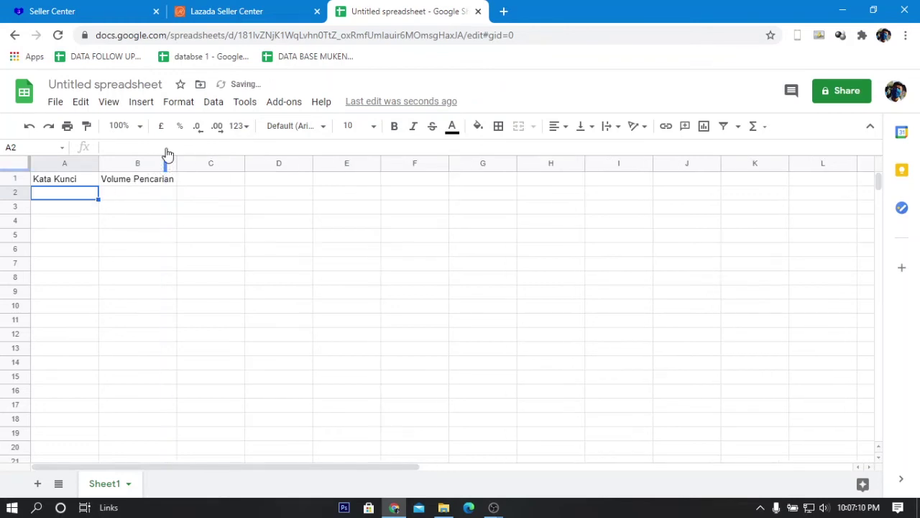
Look up the first recommended keyword in the Lazada campaign and enter Daster in A2 of the spreadsheet
click(108, 11)
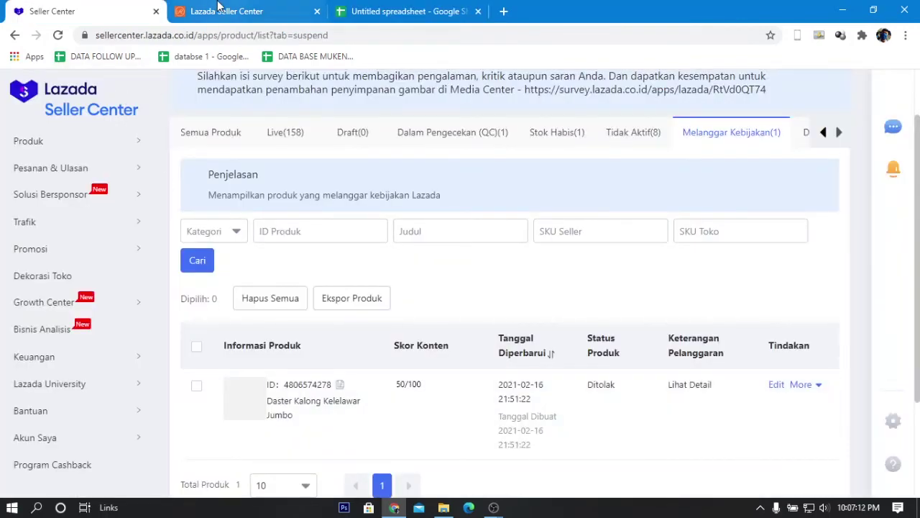
click(228, 11)
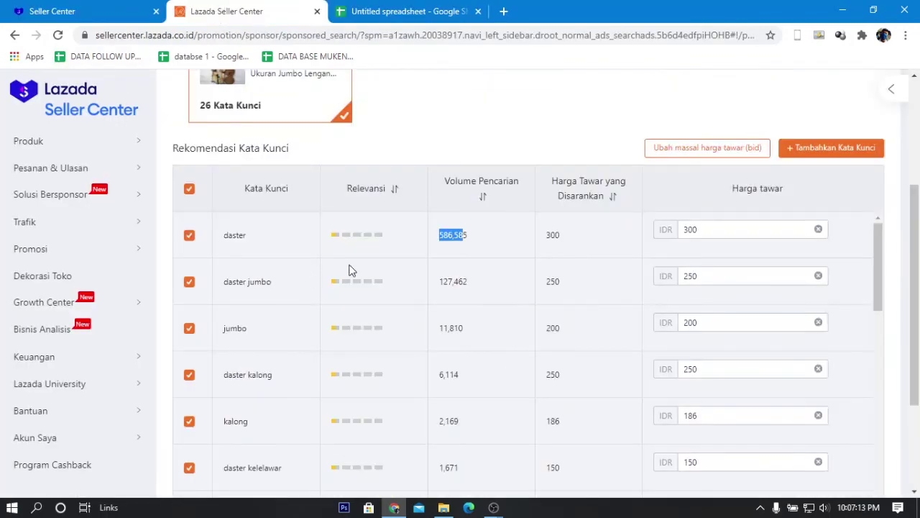
click(363, 12)
text(Das)
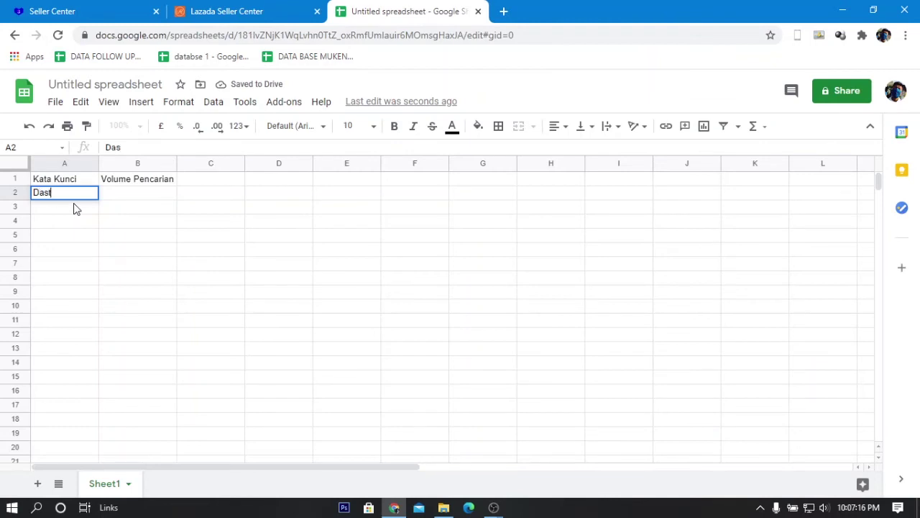
text(ter)
key(Return)
key(Up)
key(Right)
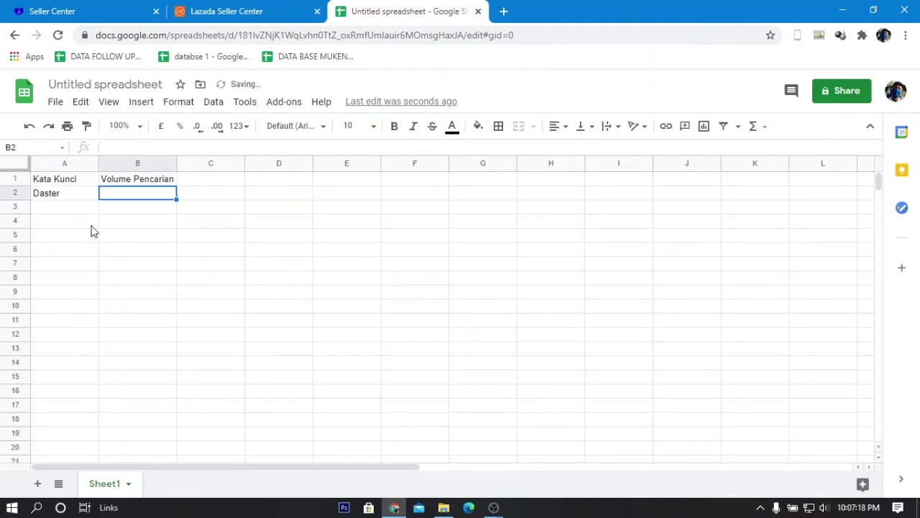
Copy the search volume 586,585 of the keyword daster from the Lazada campaign into B2
click(223, 11)
click(437, 241)
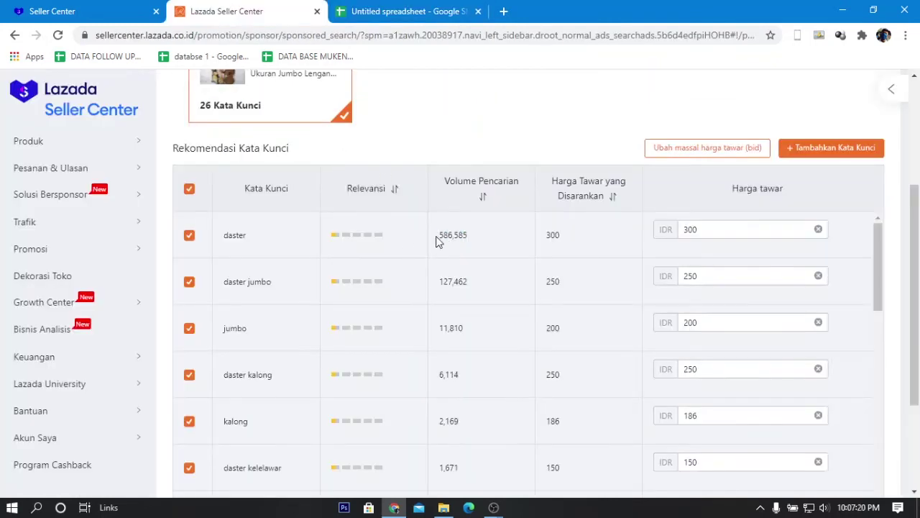
double_click(446, 237)
right_click(456, 229)
click(489, 246)
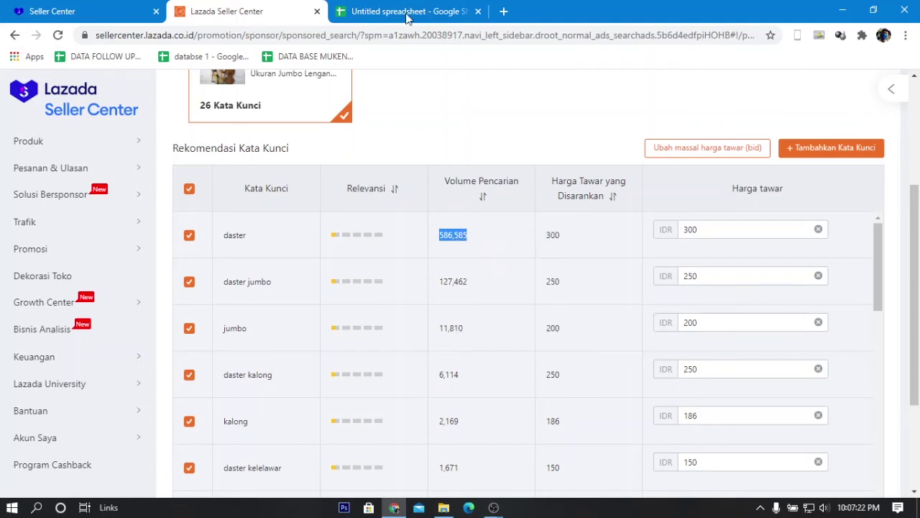
click(403, 11)
key(ctrl+v)
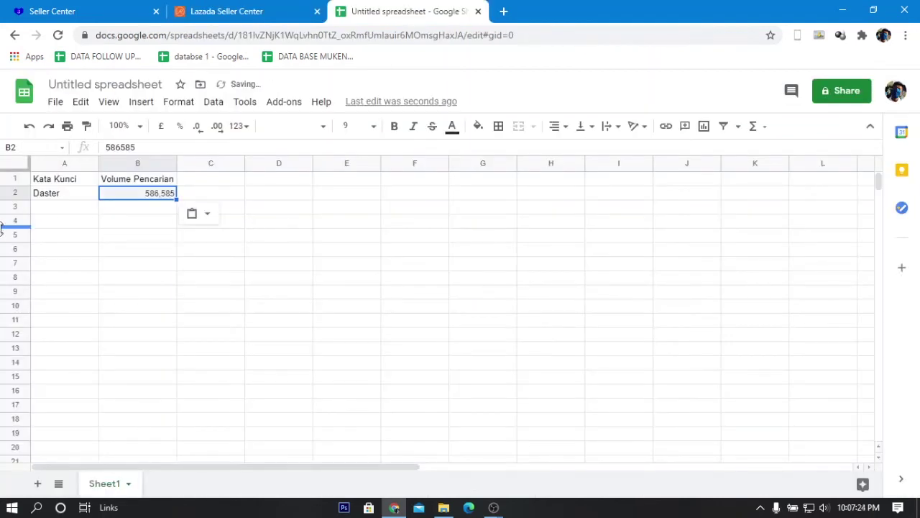
Check the second recommended keyword in the campaign and enter Daster Jumbo in A3
click(80, 210)
click(216, 11)
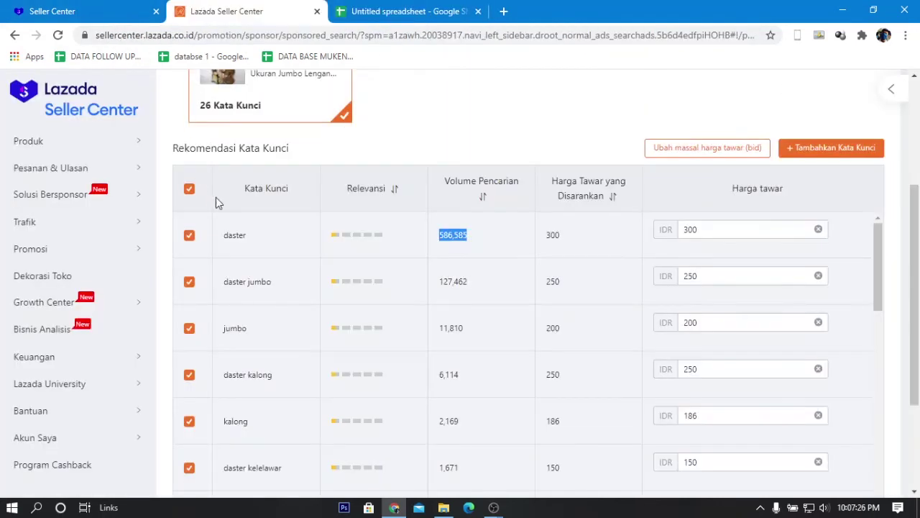
click(378, 11)
text(Daster J)
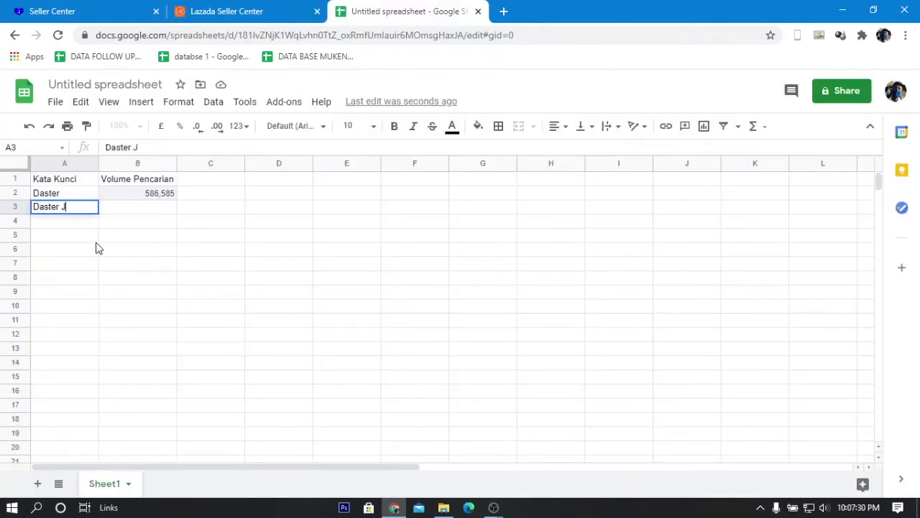
text(umbo)
key(Tab)
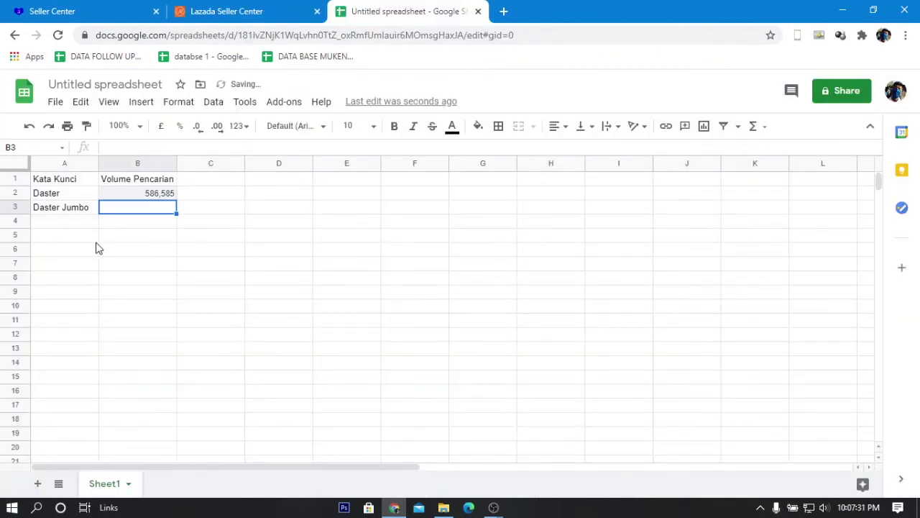
Copy the search volume 127,462 of the keyword daster jumbo from the Lazada campaign into B3
click(269, 7)
drag(438, 282, 469, 282)
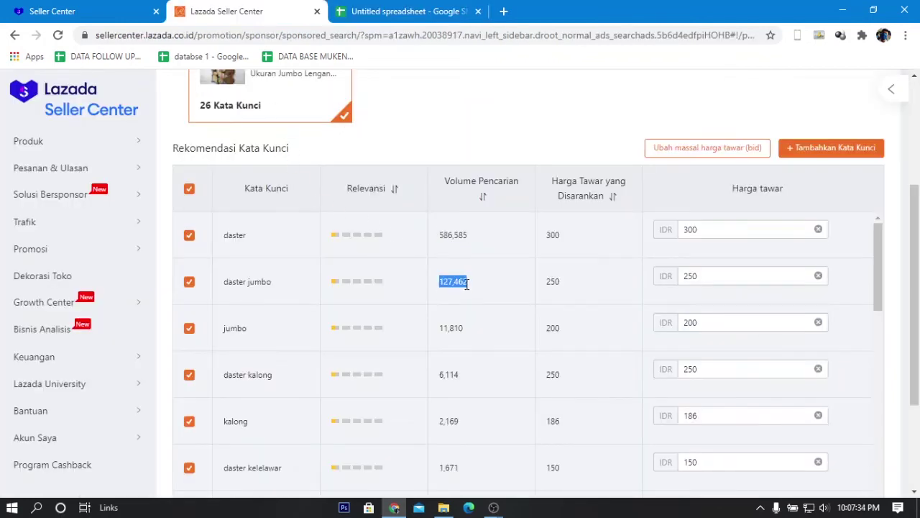
right_click(468, 285)
click(491, 294)
click(403, 10)
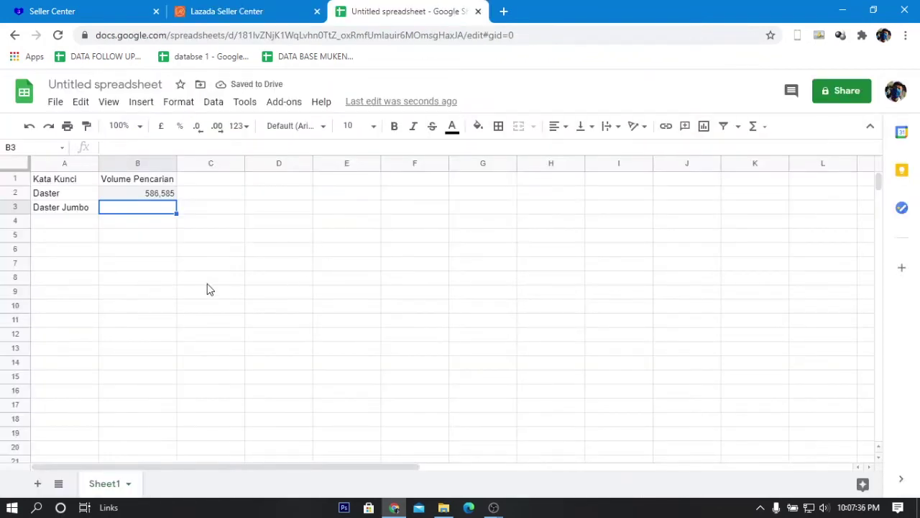
key(ctrl+v)
click(132, 250)
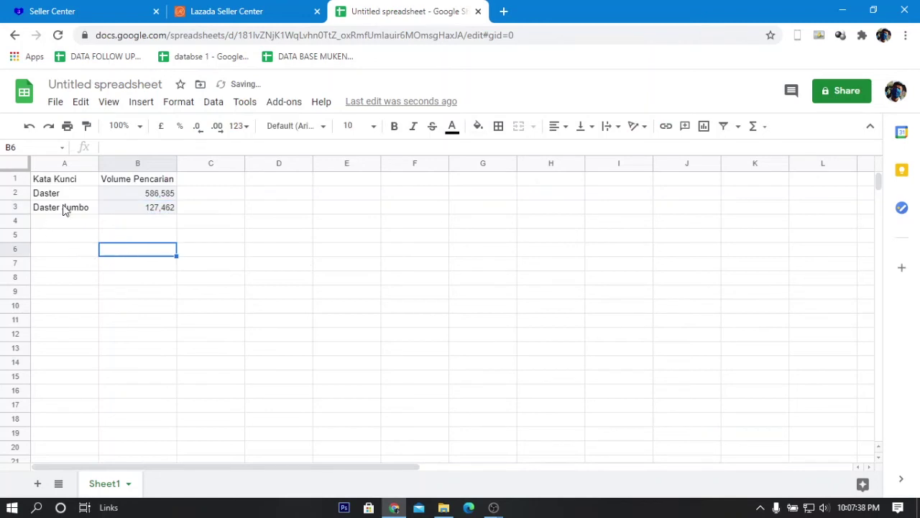
Examine the remaining recommended keywords and their search volumes alongside the entries in the spreadsheet
click(205, 10)
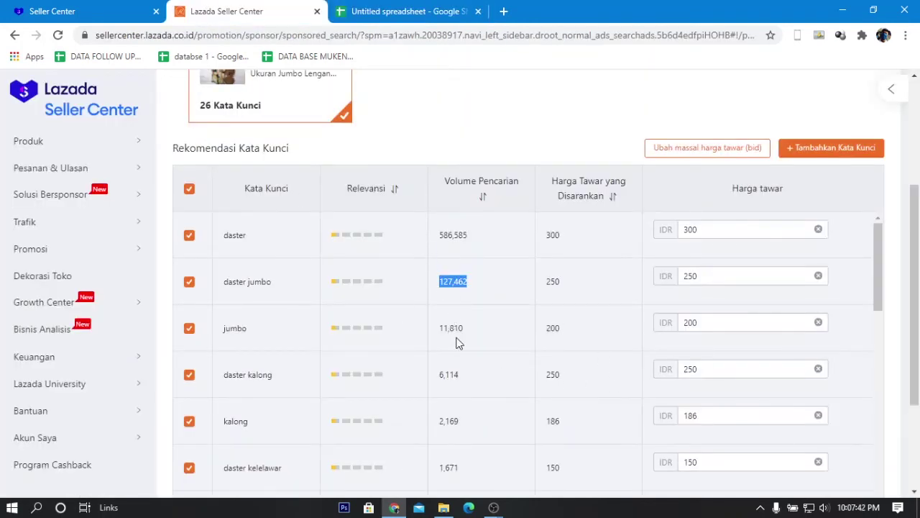
scroll(458, 343, down, 3)
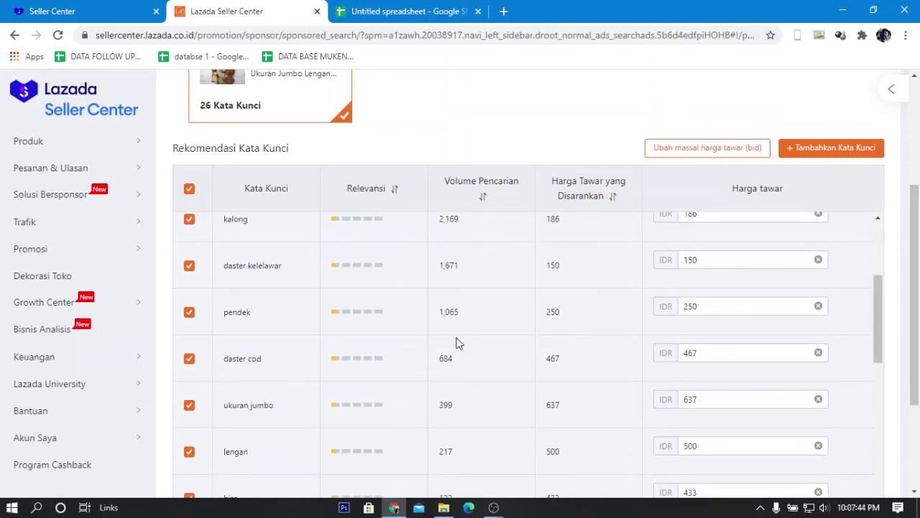
scroll(388, 338, up, 2)
click(369, 10)
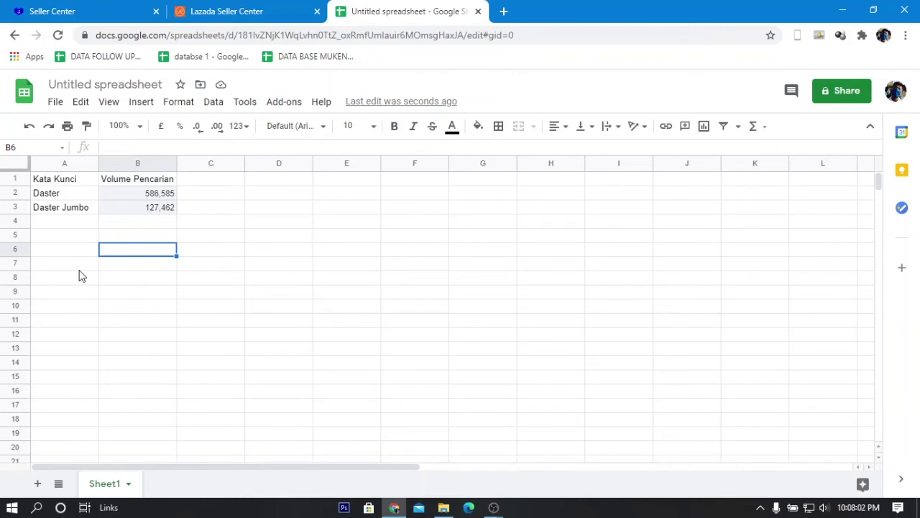
click(251, 10)
scroll(330, 266, down, 1)
scroll(329, 274, up, 4)
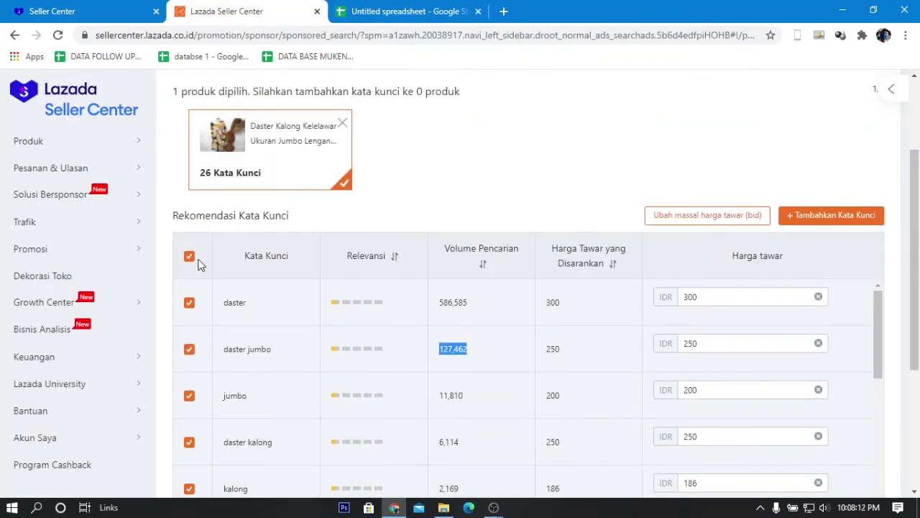
Open the dialog for adding keywords to the dress campaign and search for longdr and long dress
click(835, 227)
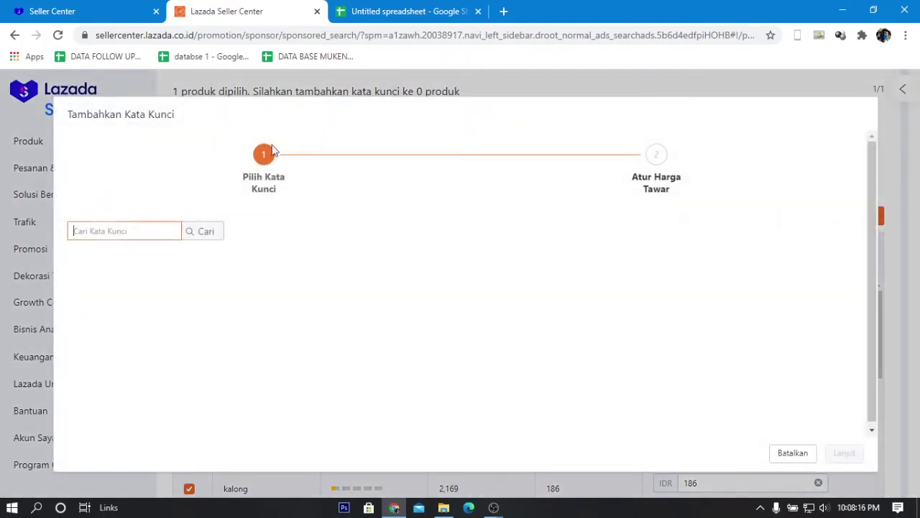
drag(313, 104, 320, 159)
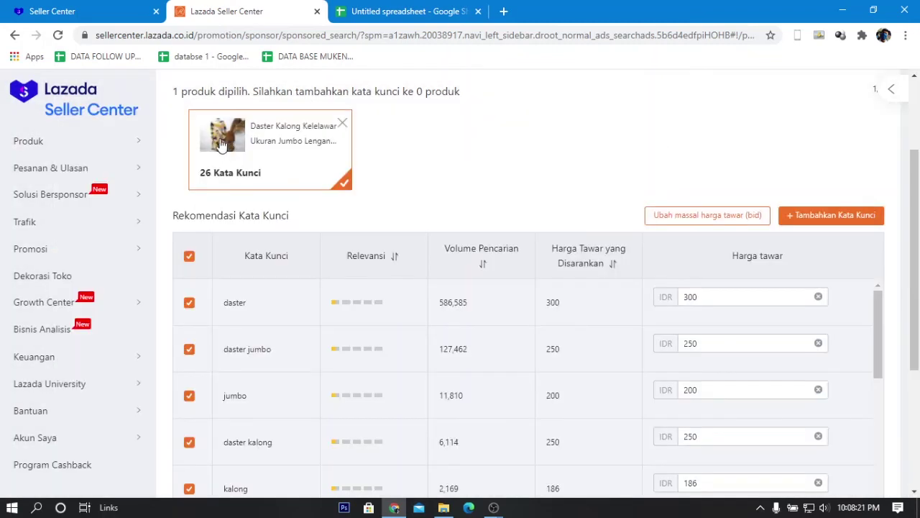
click(820, 217)
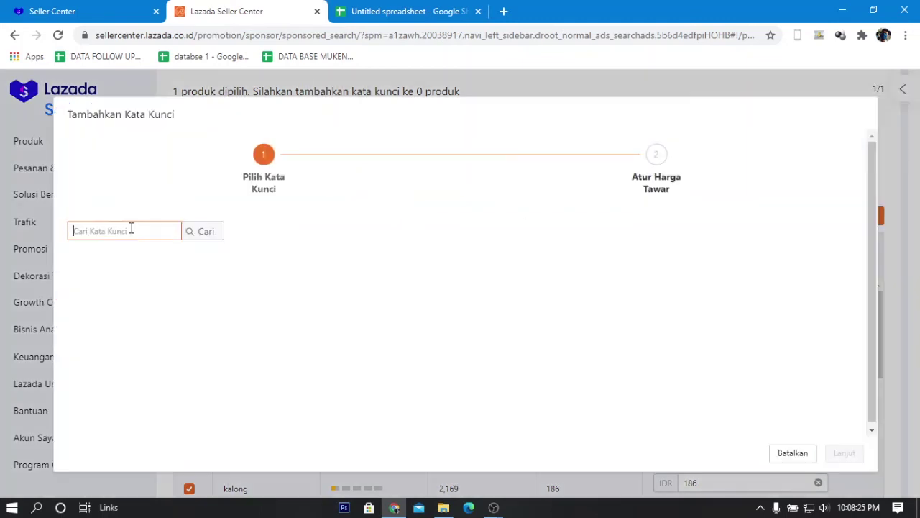
text(longdr)
key(Return)
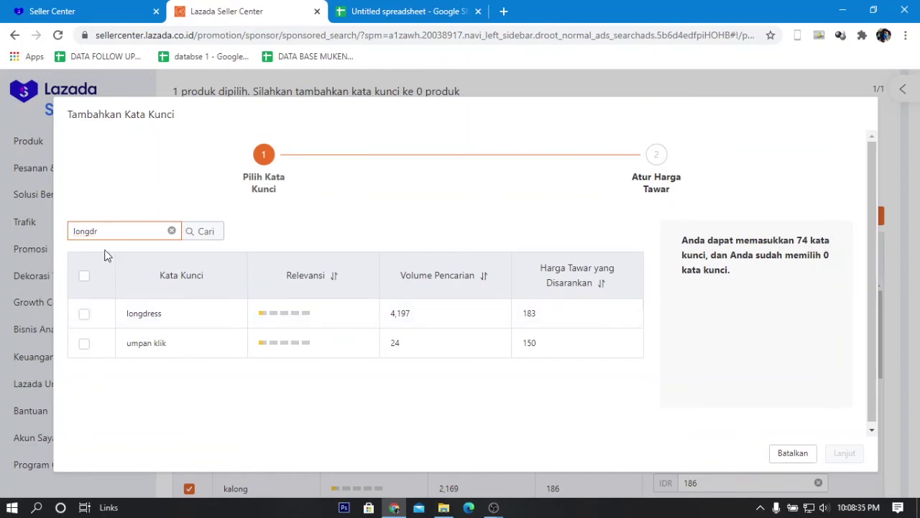
key(Return)
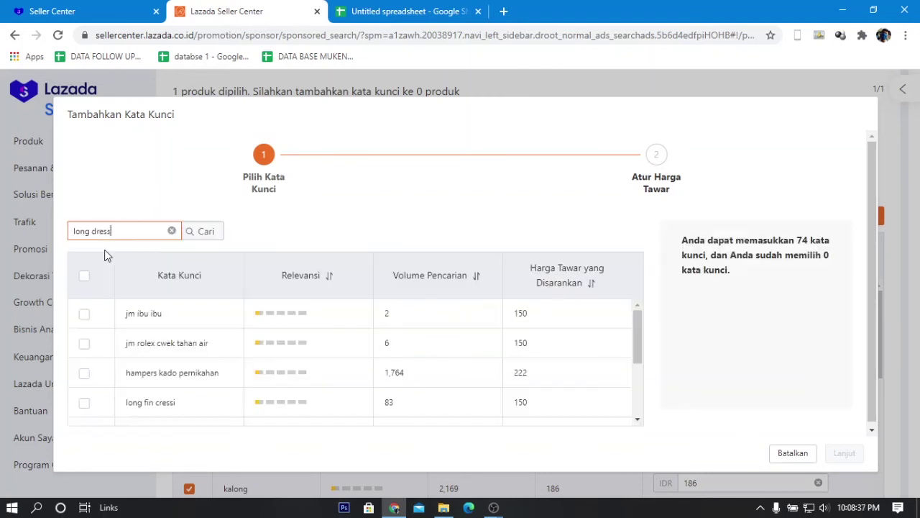
Examine the search volume of the keyword long dress in the results and compare it with the spreadsheet
scroll(248, 371, down, 5)
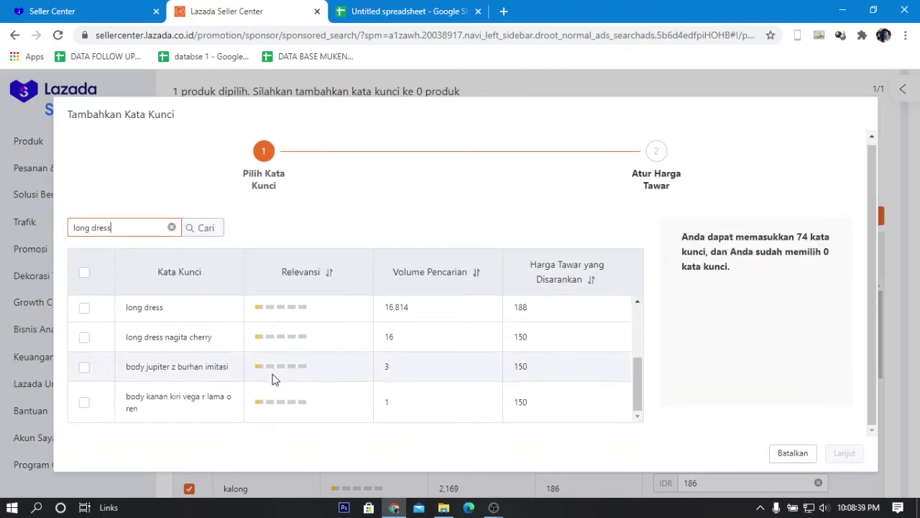
scroll(276, 379, up, 2)
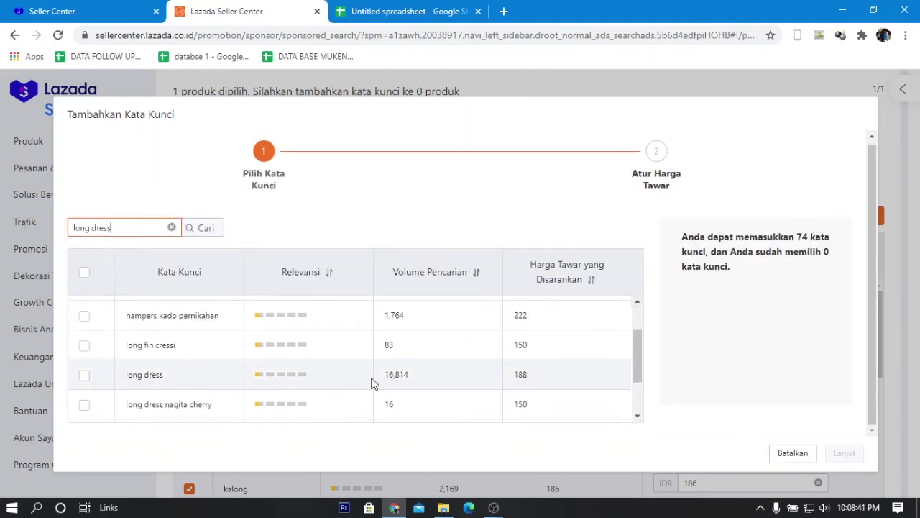
drag(389, 375, 425, 377)
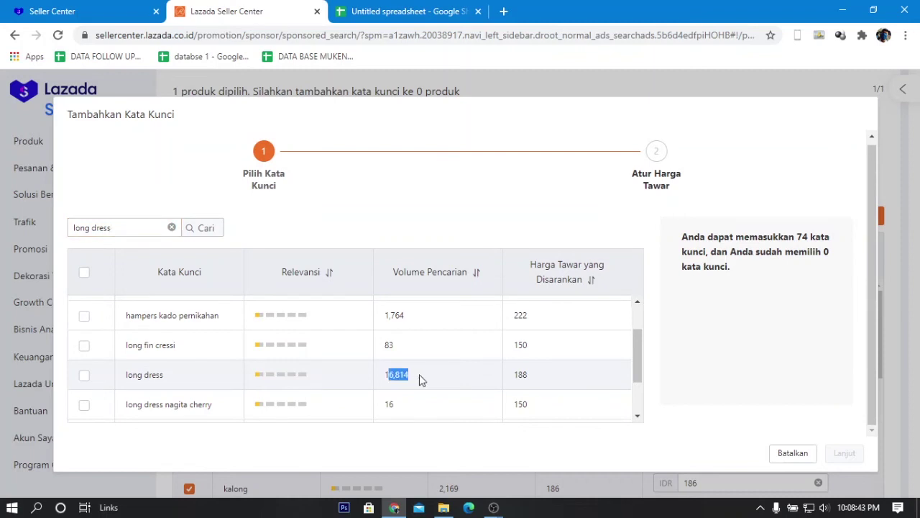
click(406, 11)
click(268, 9)
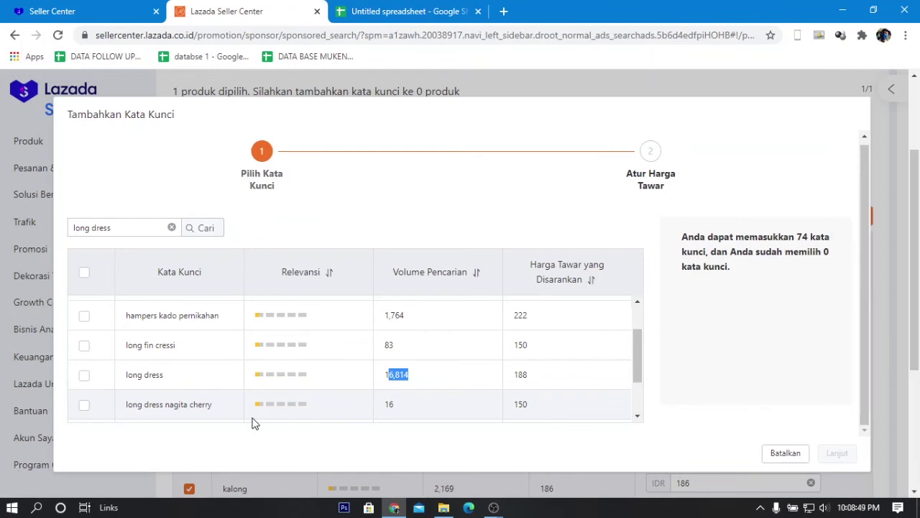
click(406, 11)
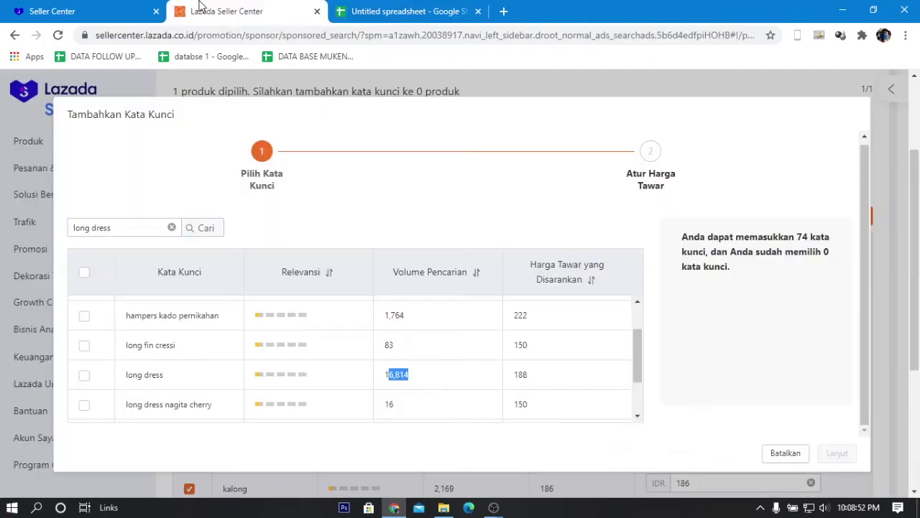
click(216, 11)
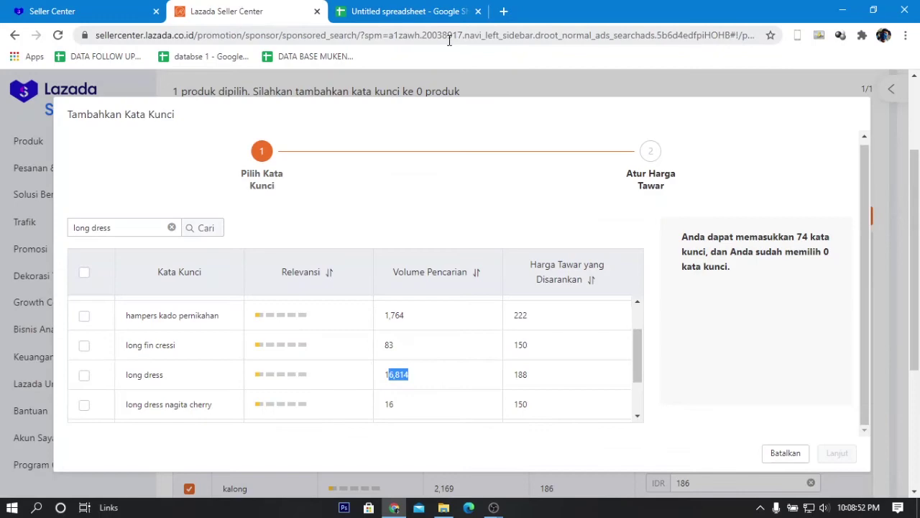
Open the Lazada marketplace home page, lazada.co.id, in a new browser tab
click(504, 11)
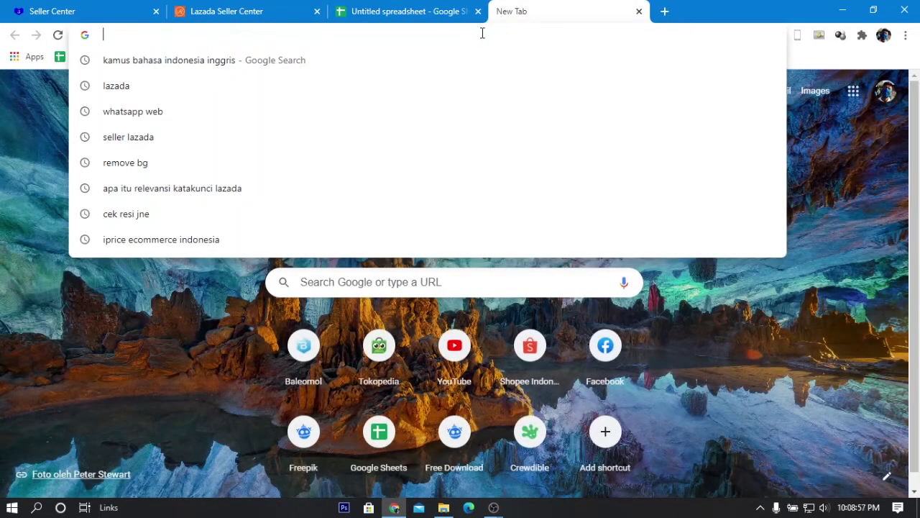
text(lazada)
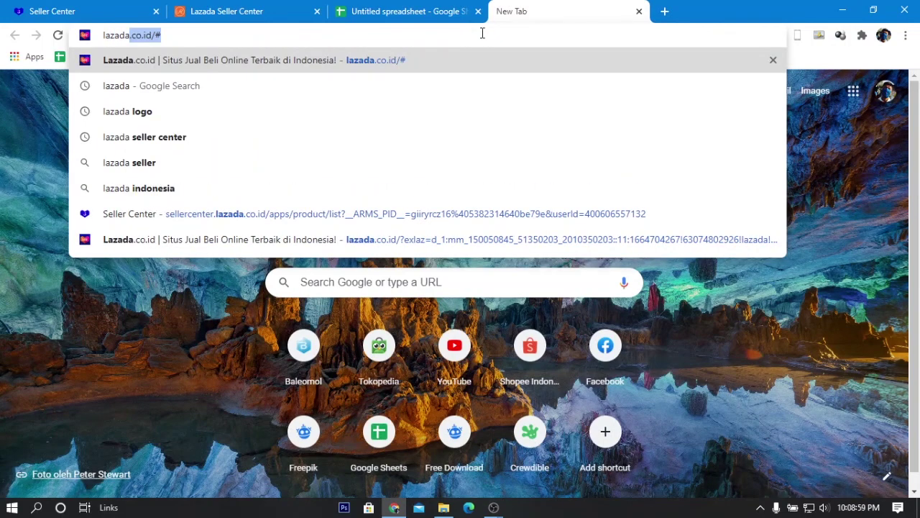
key(Return)
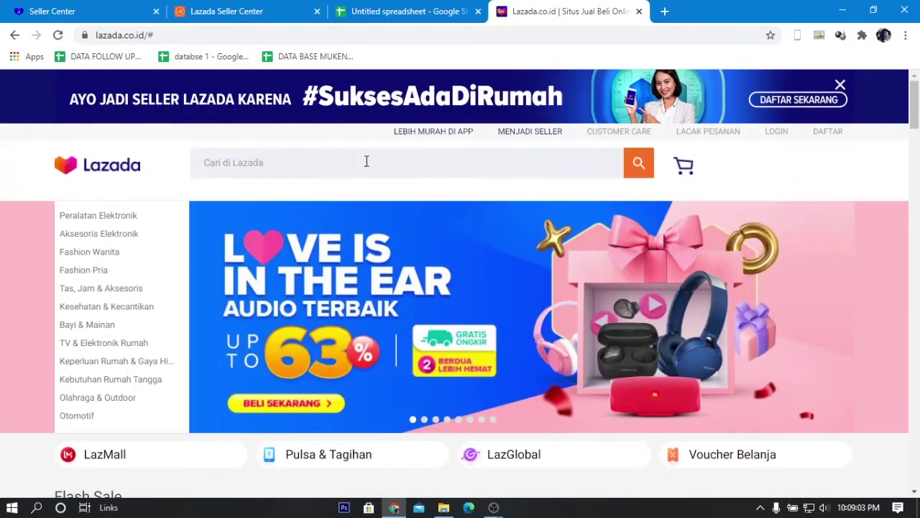
Search the Lazada marketplace for daster lengan pedek and look through the listed products
click(366, 162)
text(dast)
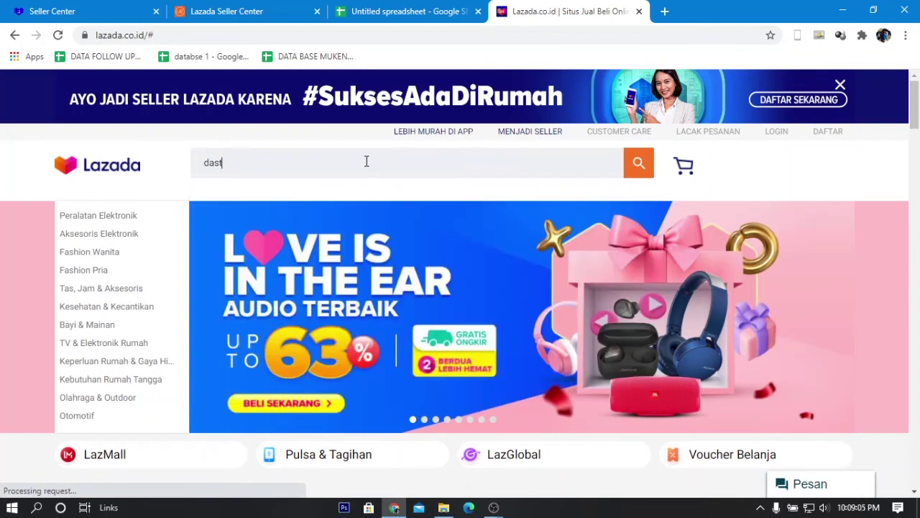
text(er lengan)
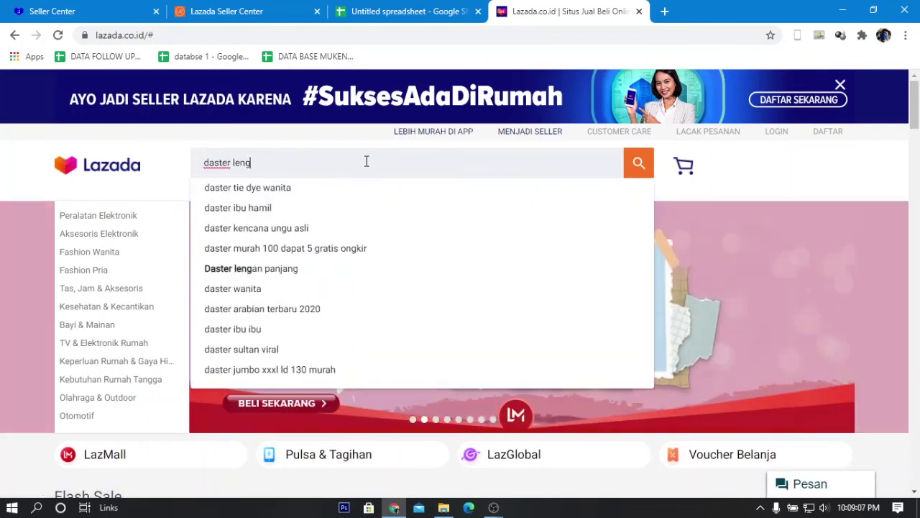
text( pedek)
key(Return)
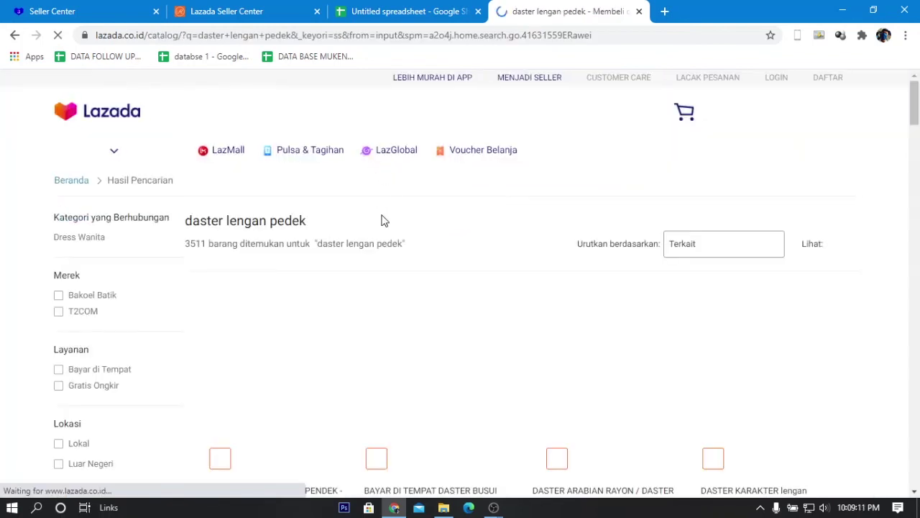
scroll(449, 369, down, 3)
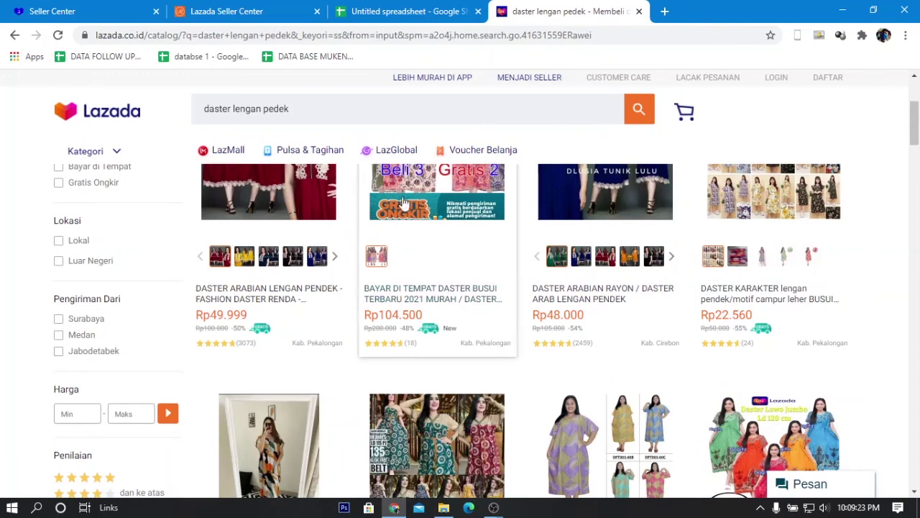
Return to the dress's sponsored search campaign and cancel the dialog for adding keywords
click(358, 6)
click(252, 9)
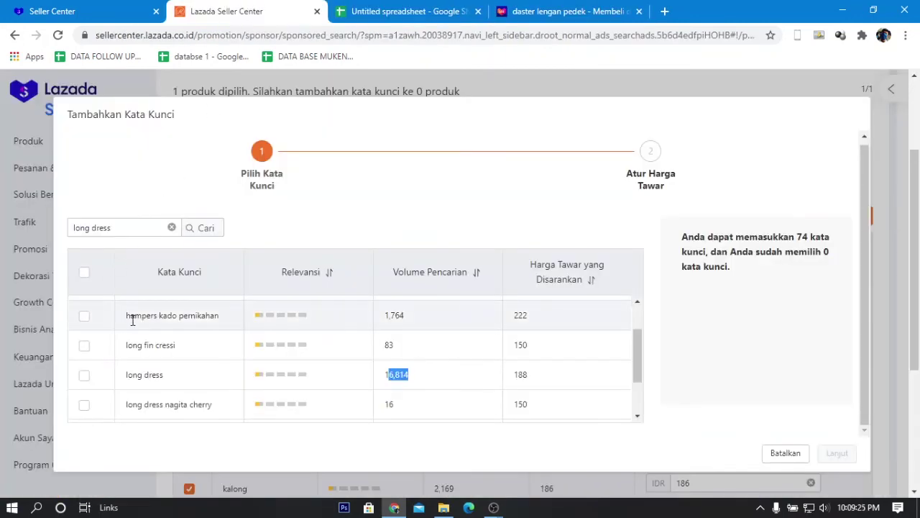
click(799, 454)
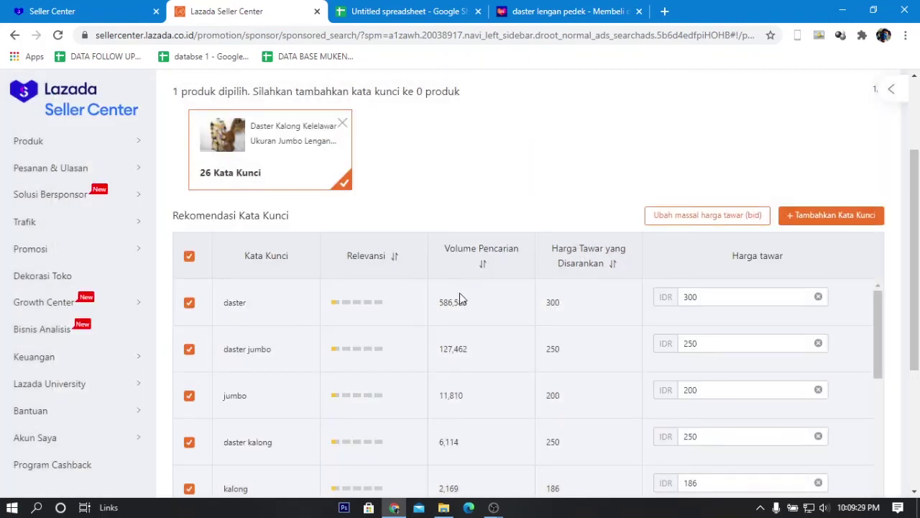
Compare the marketplace listings for daster lengan pedek with the campaign's recommended keywords and the keyword spreadsheet
click(525, 7)
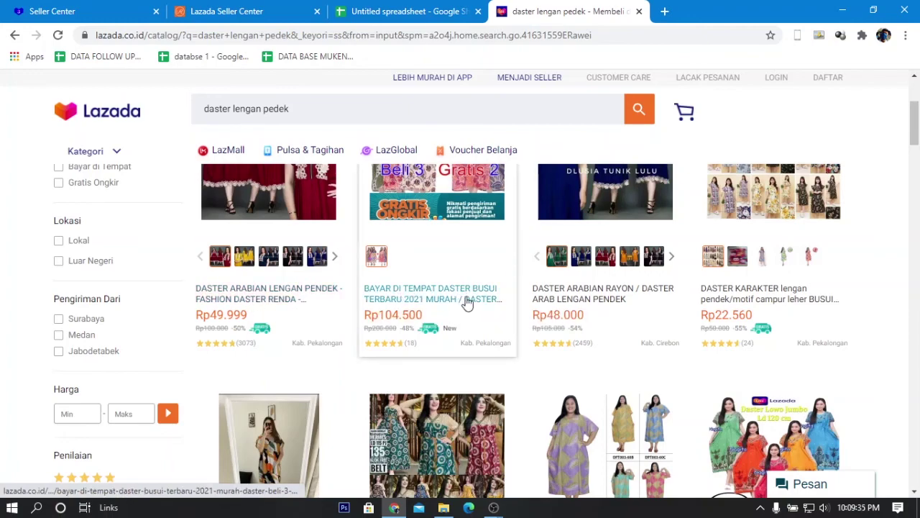
scroll(494, 355, down, 3)
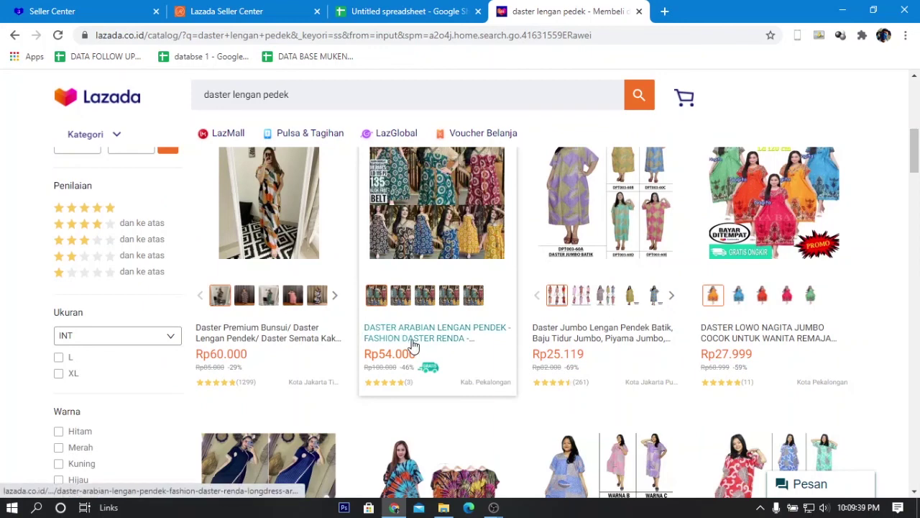
key(ctrl+2)
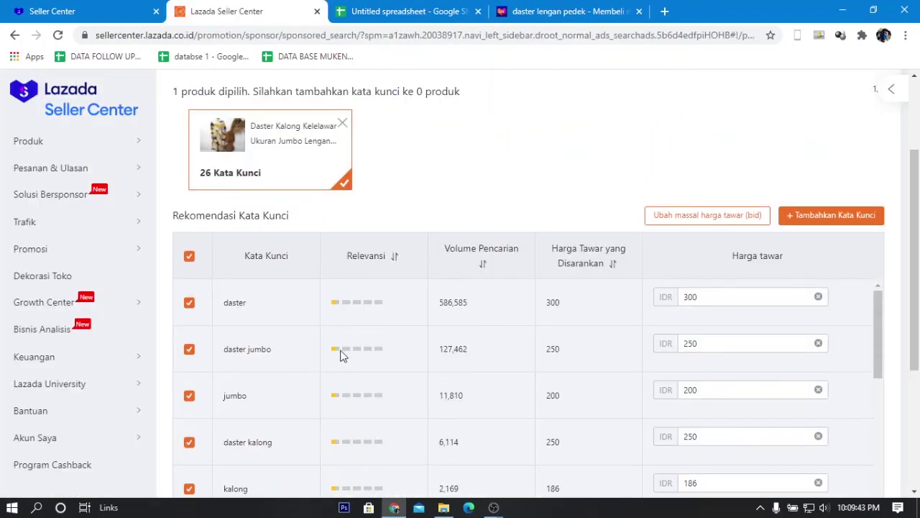
click(515, 7)
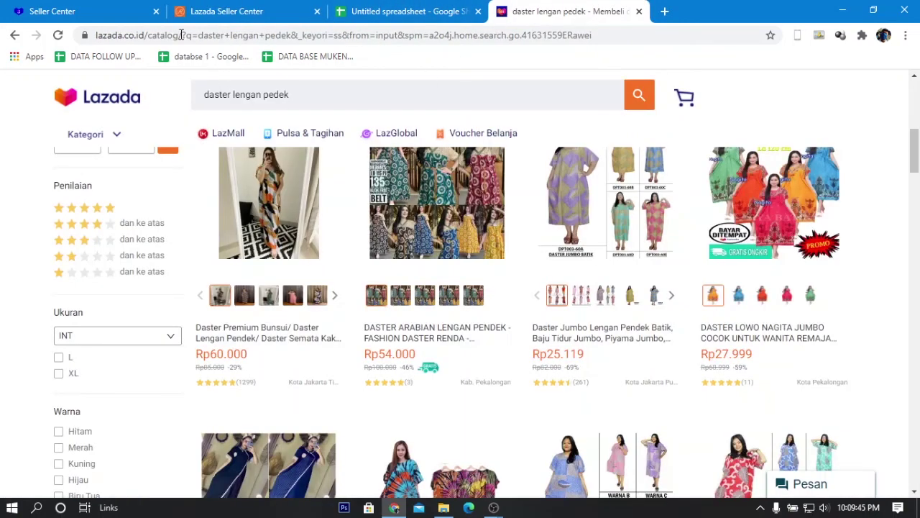
click(223, 9)
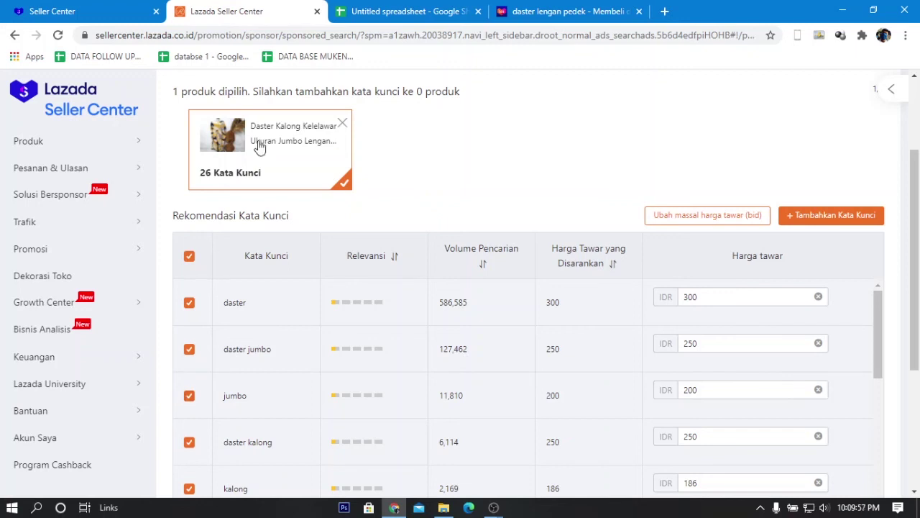
click(378, 11)
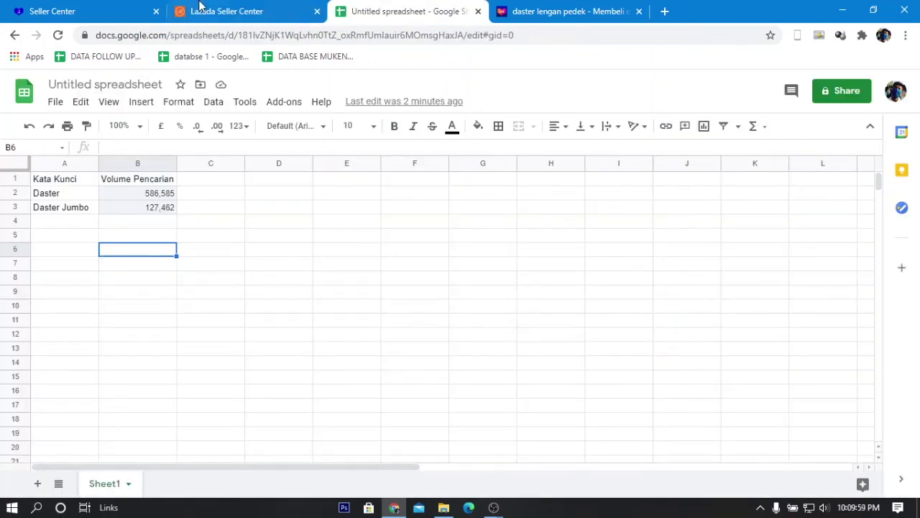
click(202, 9)
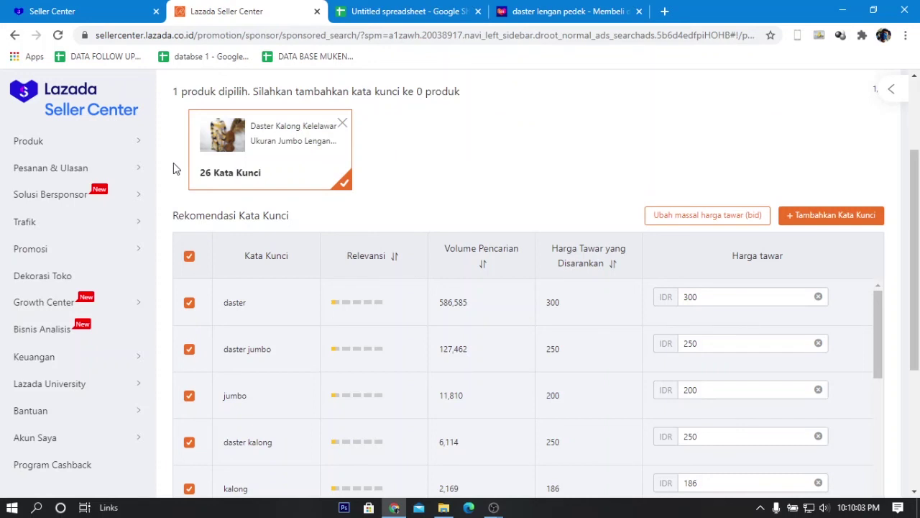
Examine the search volumes and bid prices of the campaign's recommended keywords alongside the keywords recorded in the spreadsheet
scroll(242, 298, down, 2)
scroll(436, 429, up, 1)
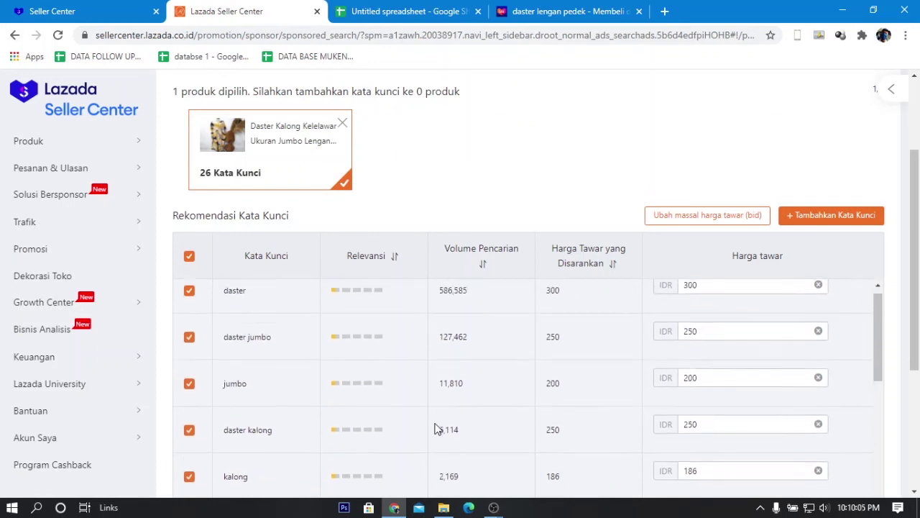
scroll(435, 429, up, 1)
drag(740, 293, 692, 295)
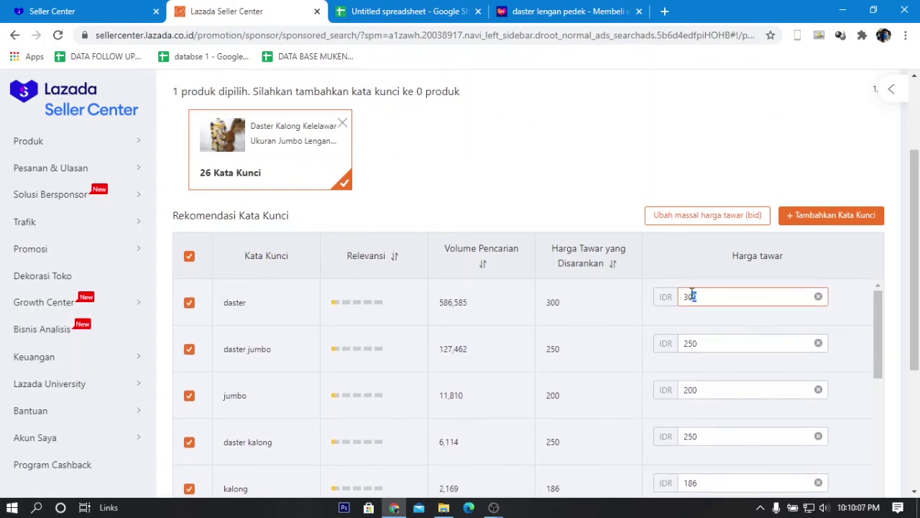
scroll(694, 324, down, 3)
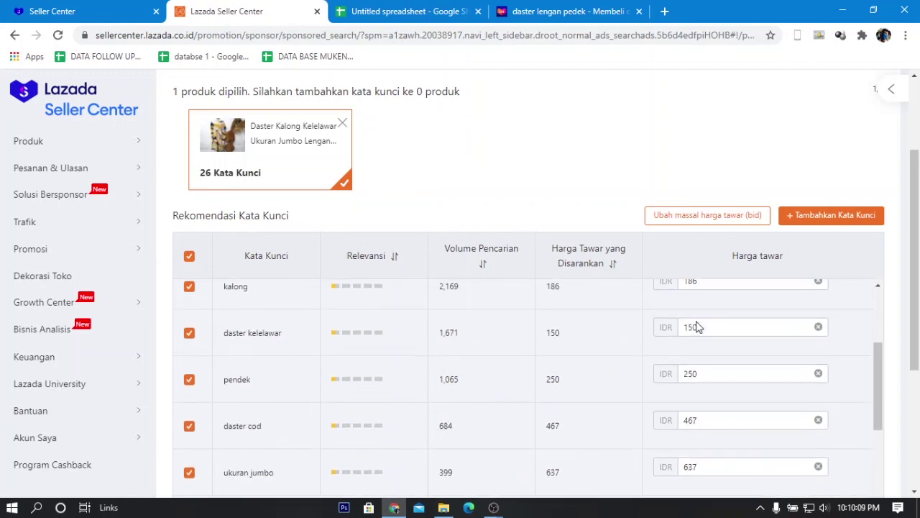
click(399, 10)
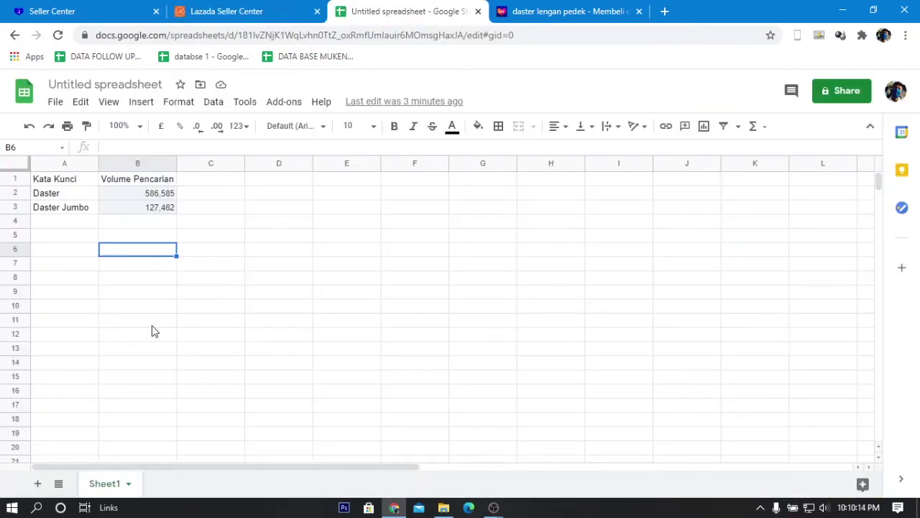
click(171, 266)
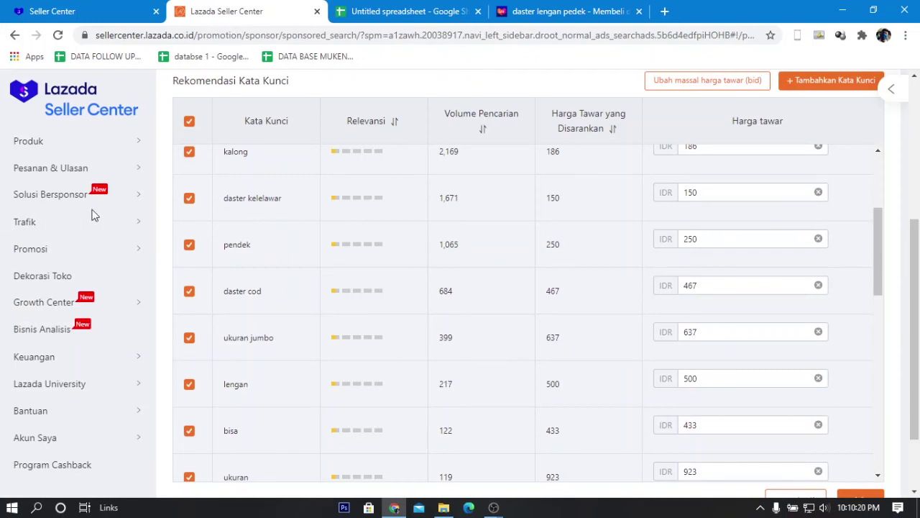
mouse_move(86, 202)
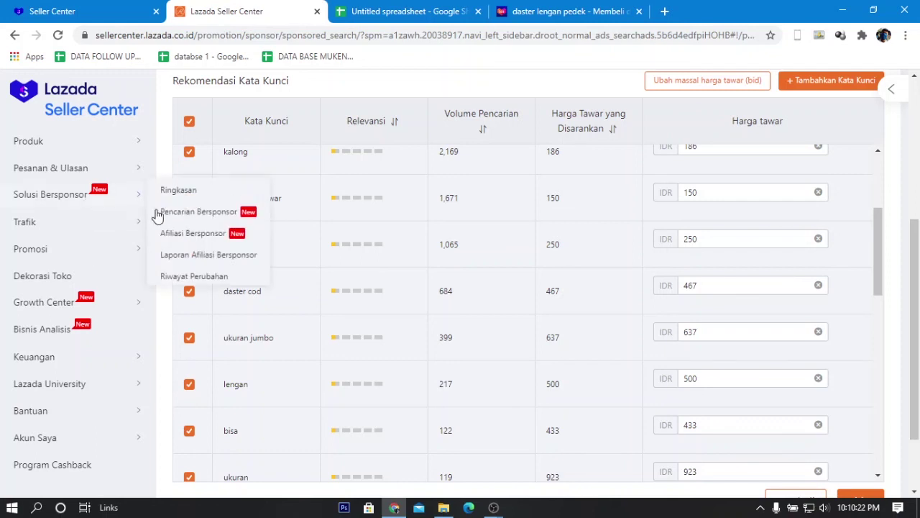
scroll(366, 407, up, 3)
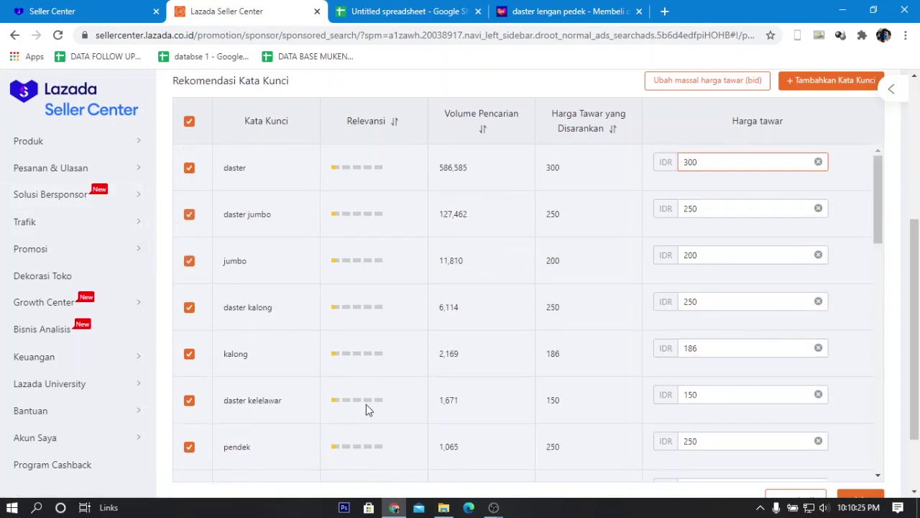
scroll(298, 314, up, 3)
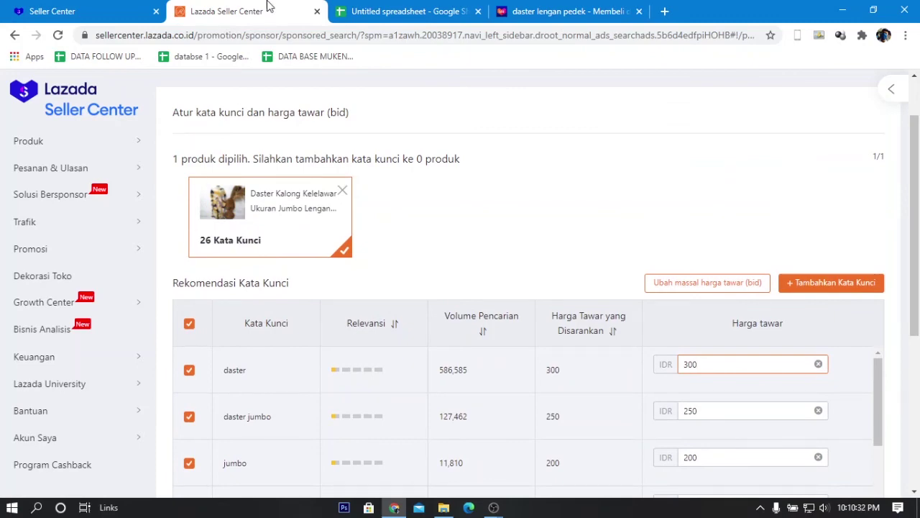
Reload the Lazada marketplace page, enter daster in its search, and compare the suggested phrases with the campaign's keywords
click(529, 12)
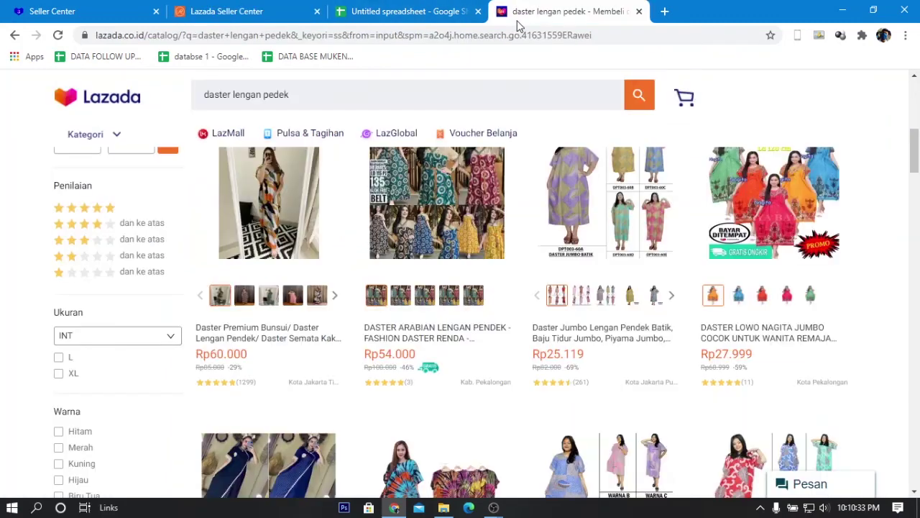
triple_click(410, 95)
text(daster)
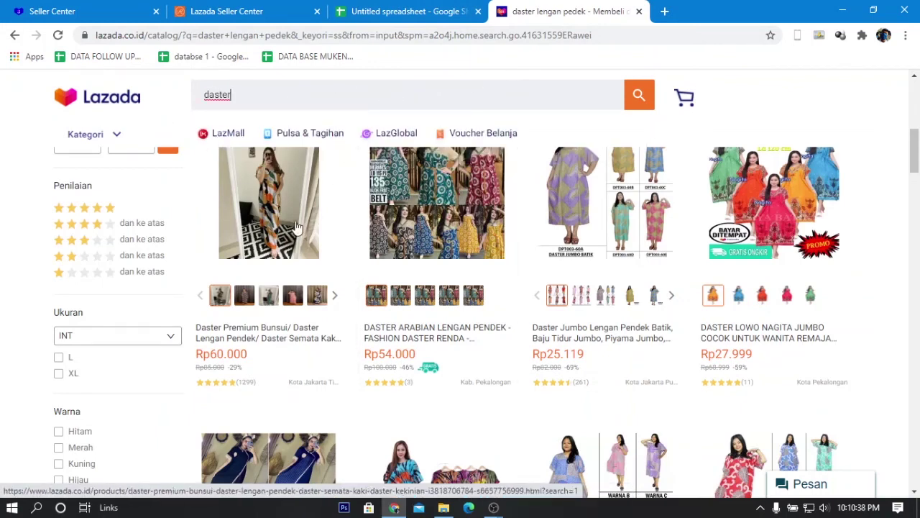
click(57, 34)
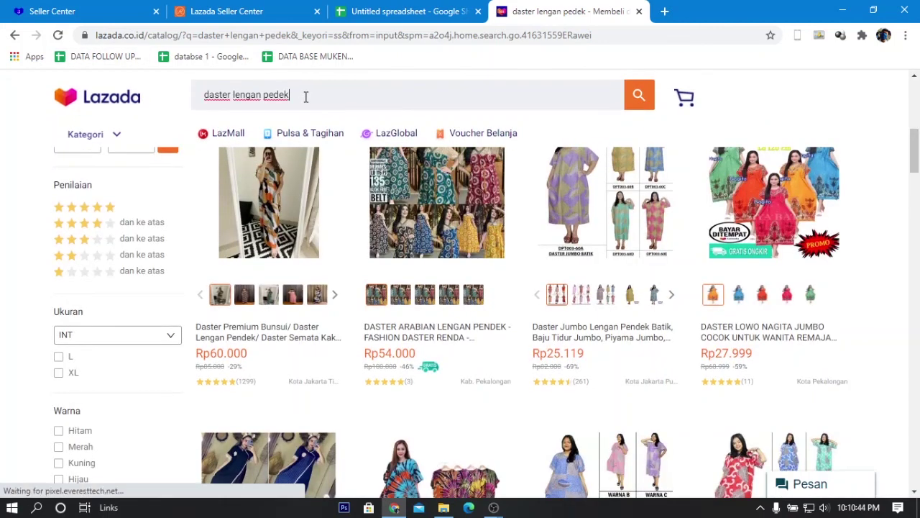
drag(303, 99, 205, 93)
text(daster)
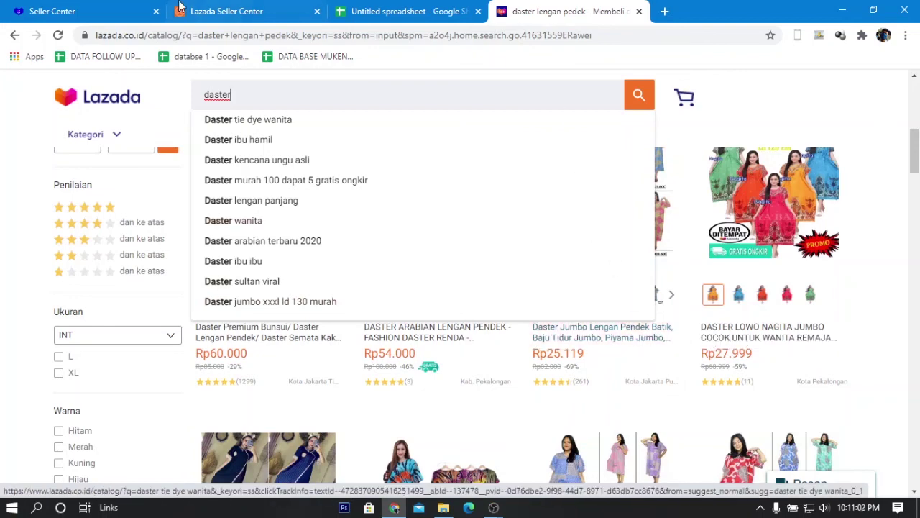
click(208, 10)
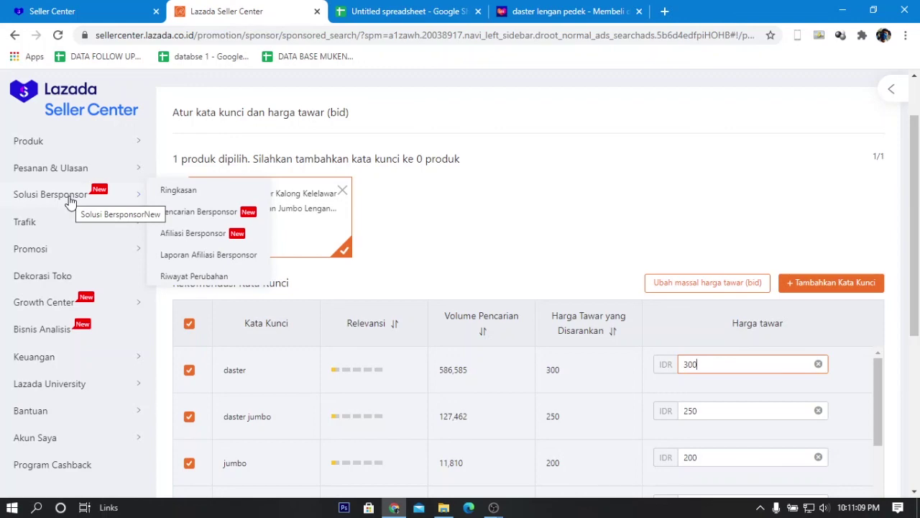
click(517, 11)
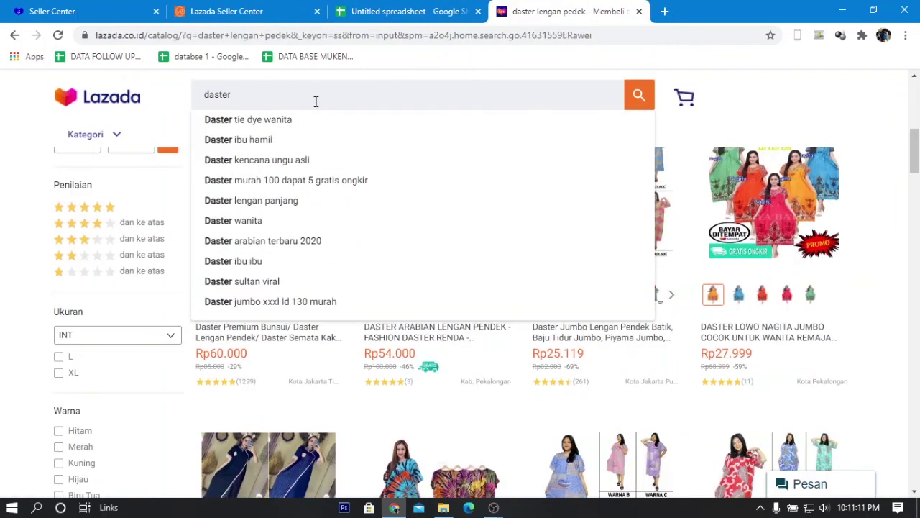
click(245, 9)
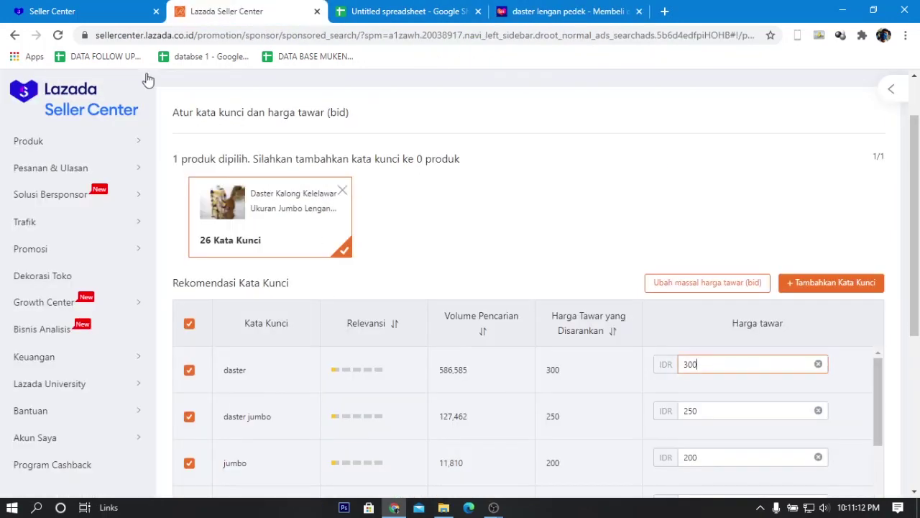
Return to the Seller Center list of products that violate policy and reload it
click(93, 13)
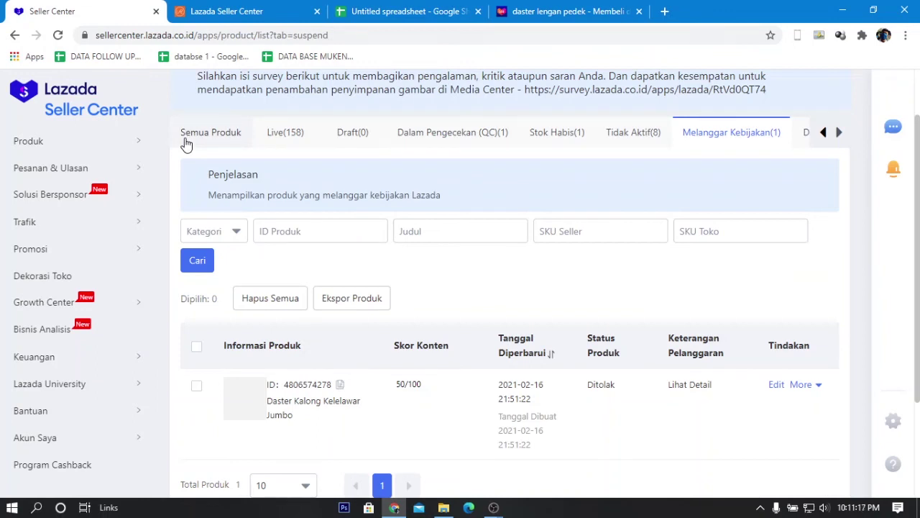
key(F5)
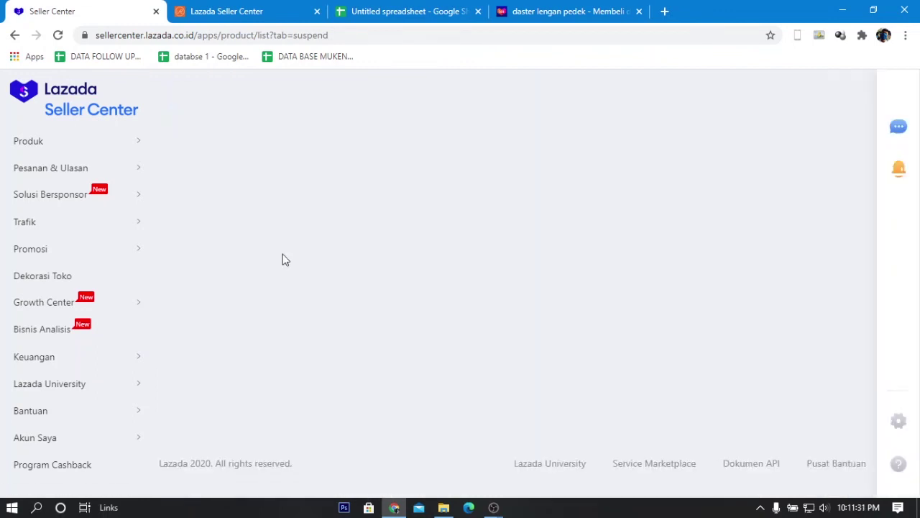